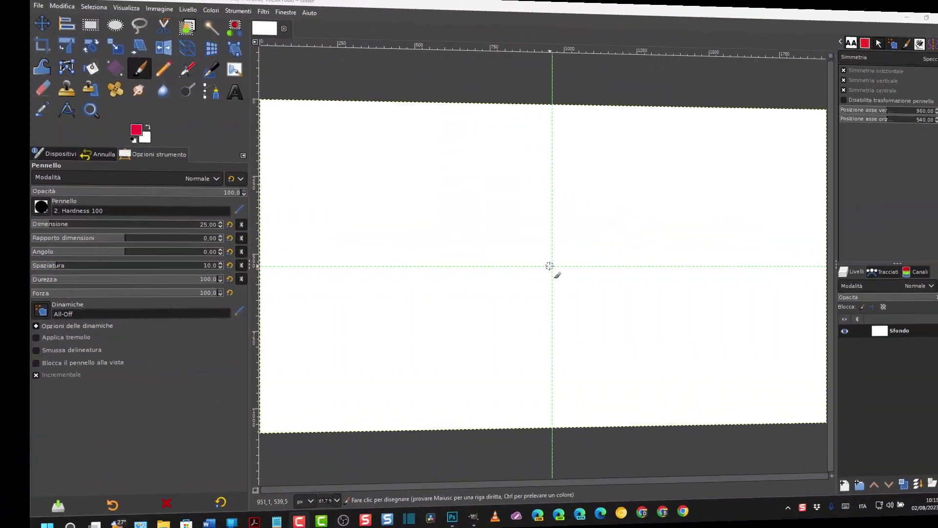
Step: Paint a red wavy curve that mirrors into four copies around the canvas centre
mouse_move(549, 265)
mouse_down()
mouse_move(379, 176)
mouse_move(303, 245)
mouse_move(314, 272)
mouse_move(320, 253)
mouse_up()
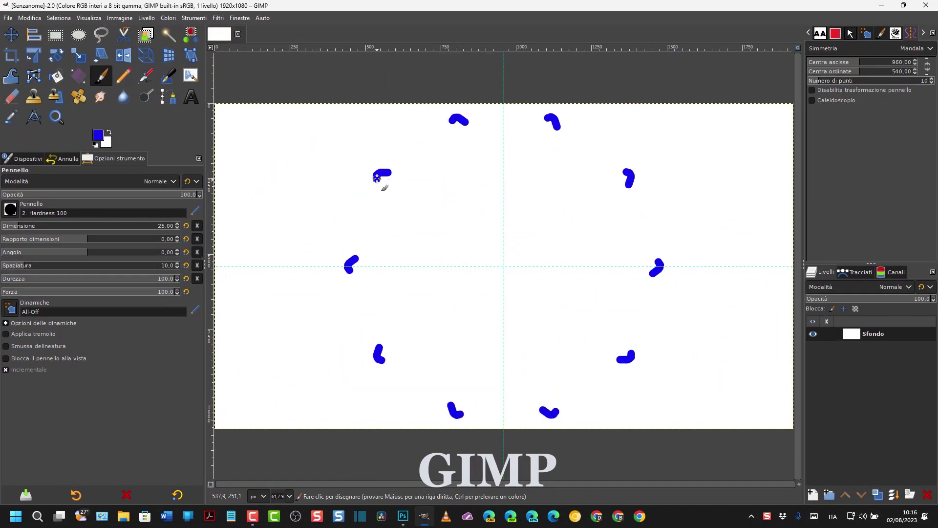
Step: Paint short blue marks repeated ten times around the centre, extending them into looping lobes
mouse_move(237, 123)
mouse_down()
mouse_move(256, 124)
mouse_move(257, 154)
mouse_move(237, 154)
mouse_up()
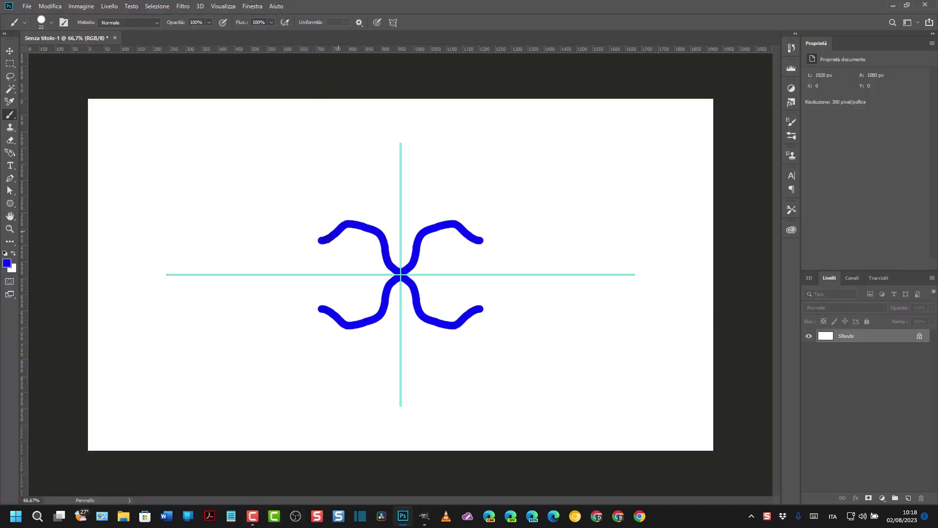
mouse_move(326, 238)
mouse_down()
mouse_move(242, 243)
mouse_move(243, 273)
mouse_up()
Step: Paint mirrored blue stick figures with arms and legs, then wavy strokes repeated around the centre
mouse_move(387, 195)
mouse_down()
mouse_move(386, 254)
mouse_move(387, 199)
mouse_up()
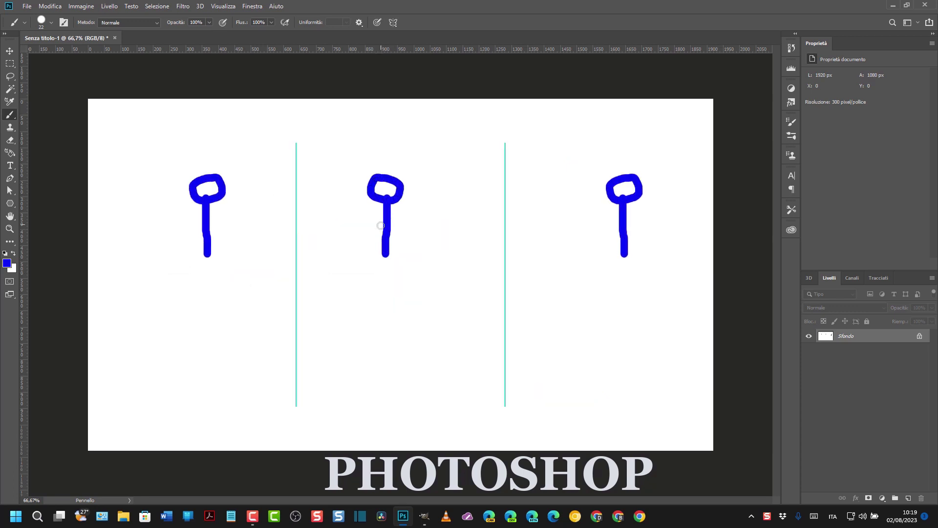
mouse_move(360, 232)
mouse_down()
mouse_move(394, 221)
mouse_move(406, 236)
mouse_up()
mouse_move(386, 255)
mouse_down()
mouse_move(357, 286)
mouse_move(414, 282)
mouse_up()
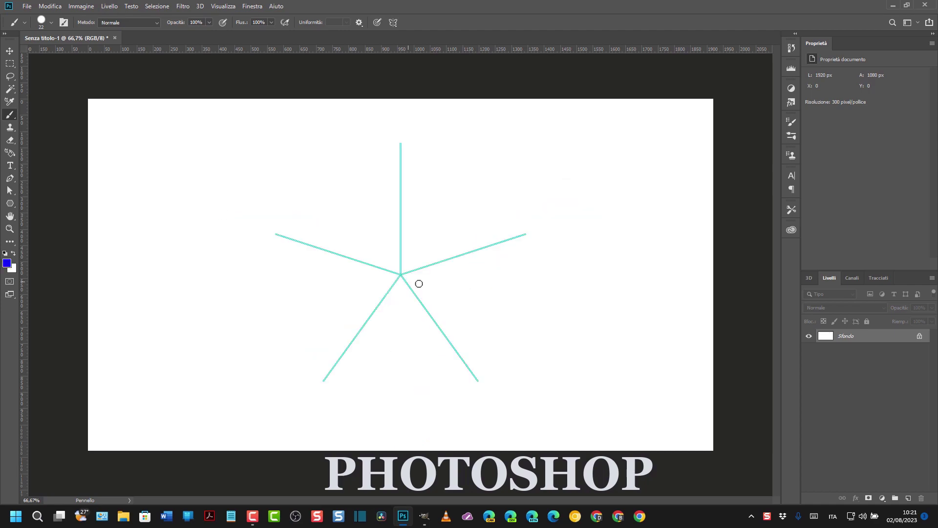
drag(419, 284, 534, 301)
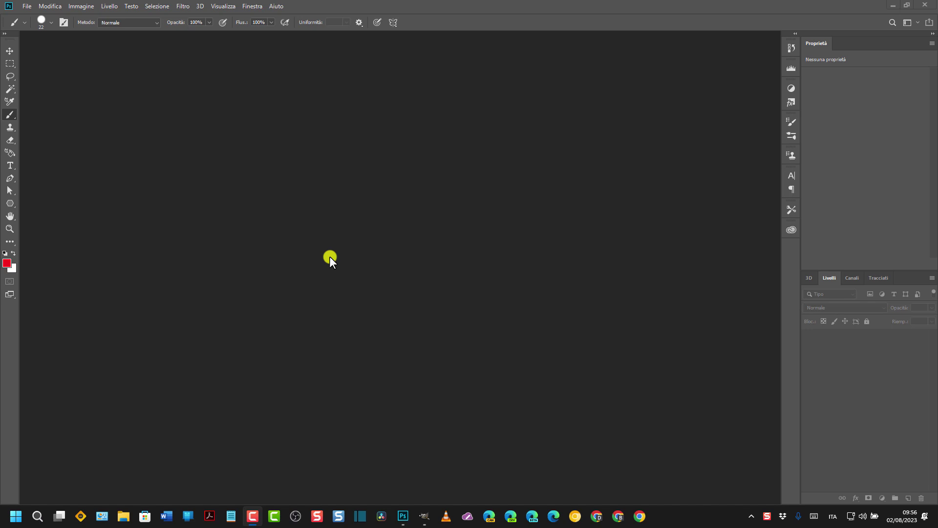
Step: Create a new 1920×1080 px, 300 ppi document with a white background
click(26, 7)
click(30, 17)
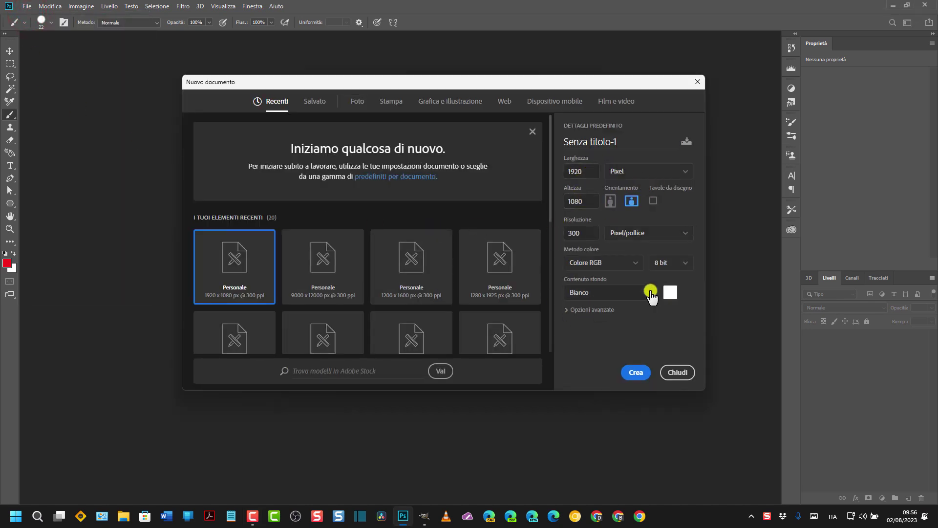
click(636, 373)
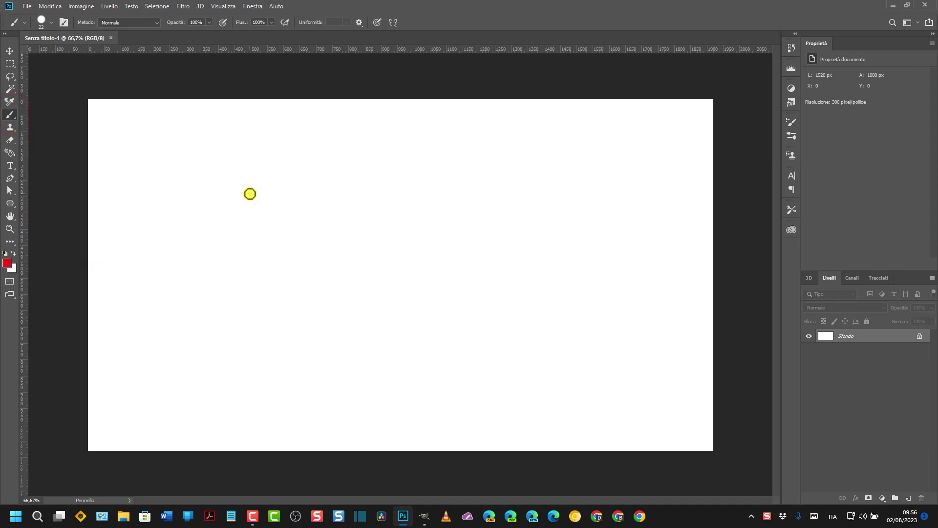
mouse_move(169, 230)
mouse_down()
mouse_move(416, 337)
mouse_move(640, 230)
mouse_up()
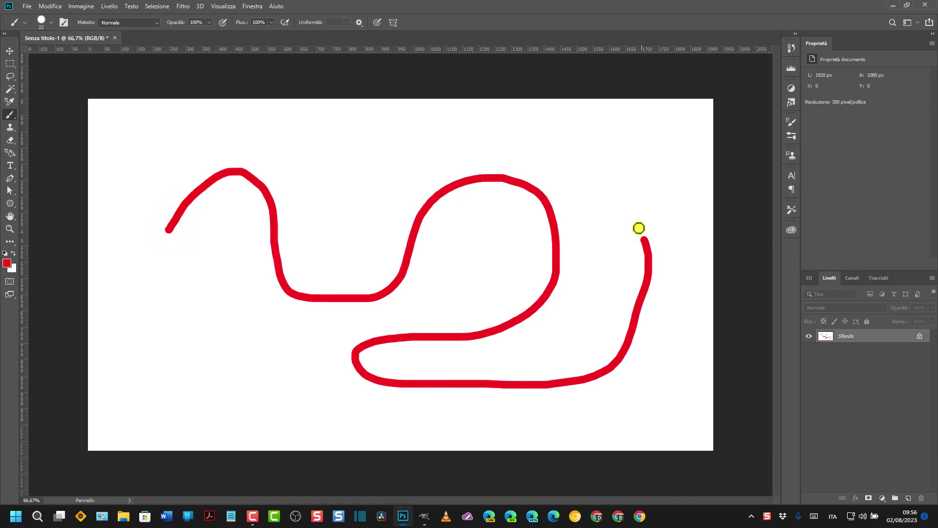
click(49, 5)
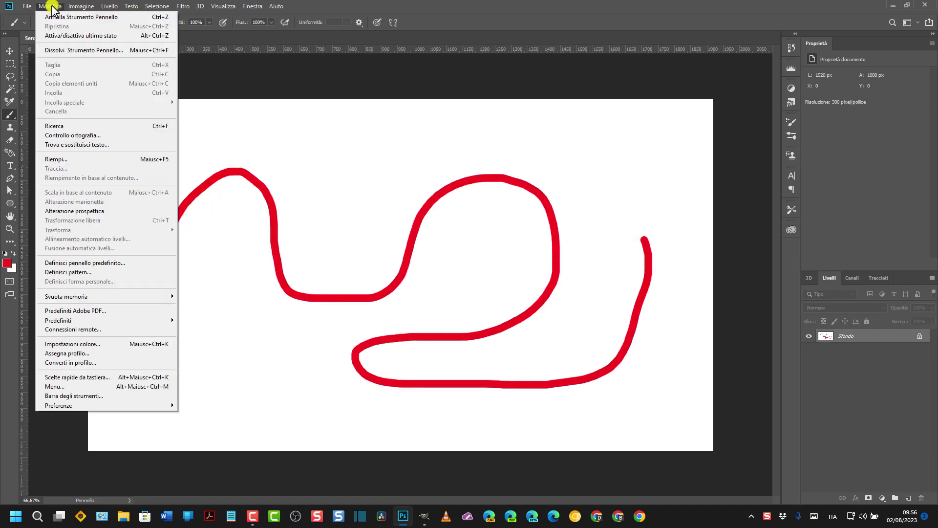
click(51, 16)
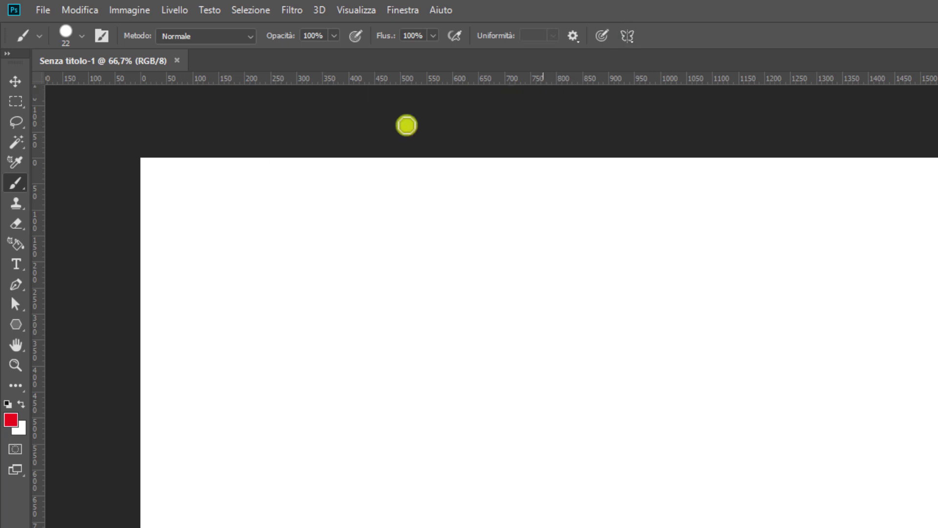
Step: With the Brush active, set paint symmetry to Verticale from the butterfly menu
click(14, 184)
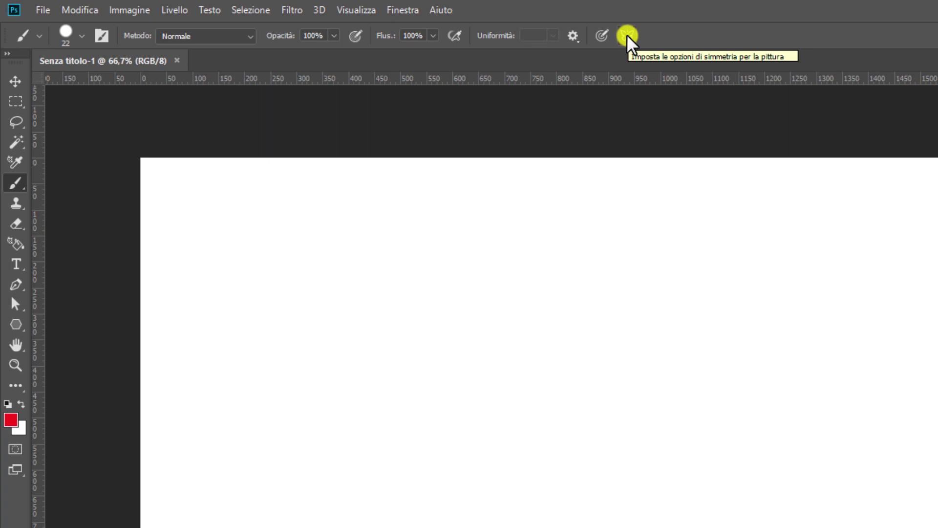
click(628, 36)
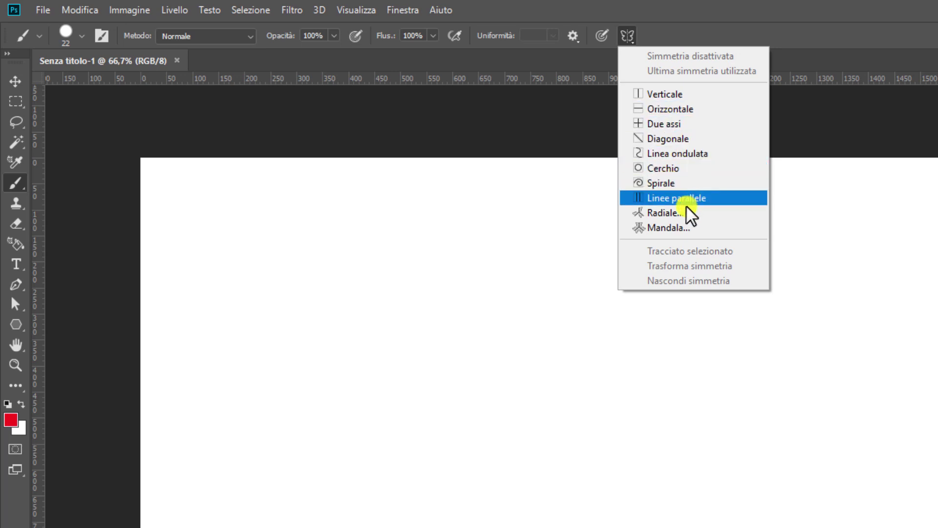
click(664, 94)
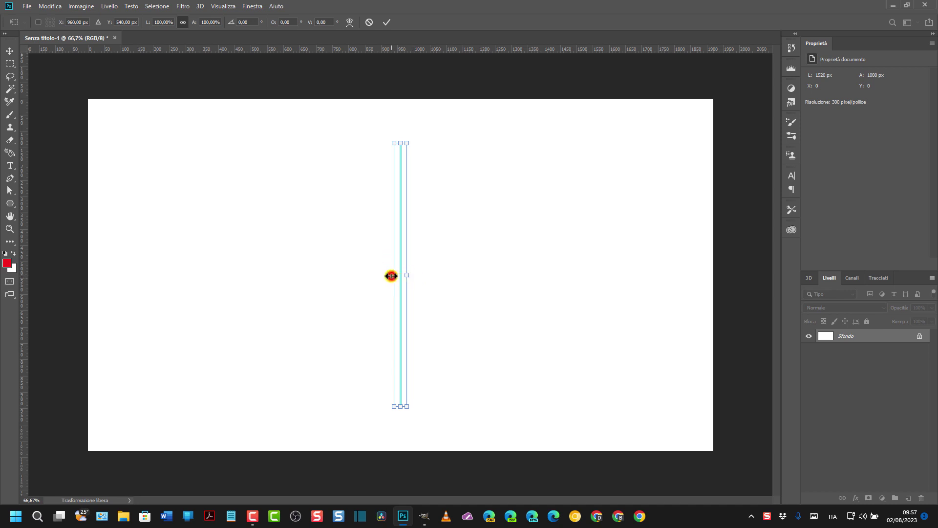
Step: Stretch the vertical symmetry axis to the full canvas height and commit it
drag(391, 276, 365, 278)
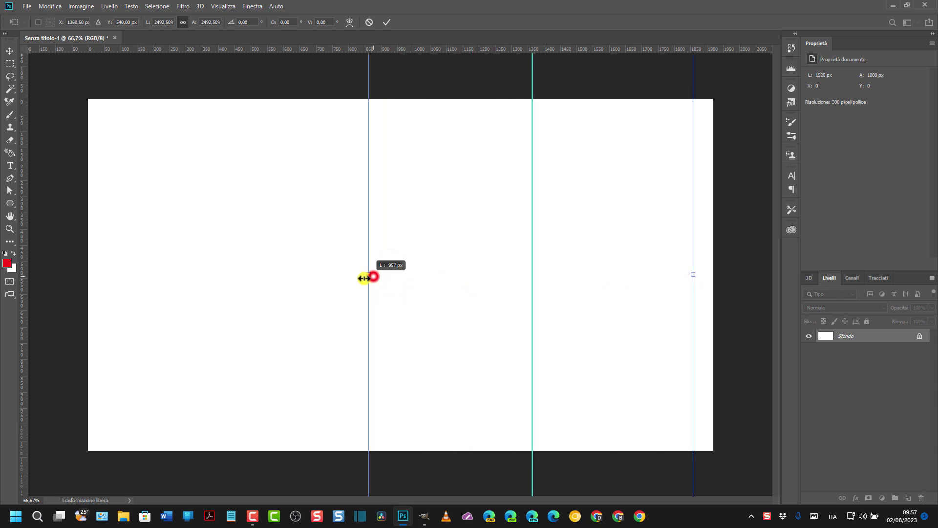
drag(364, 278, 68, 268)
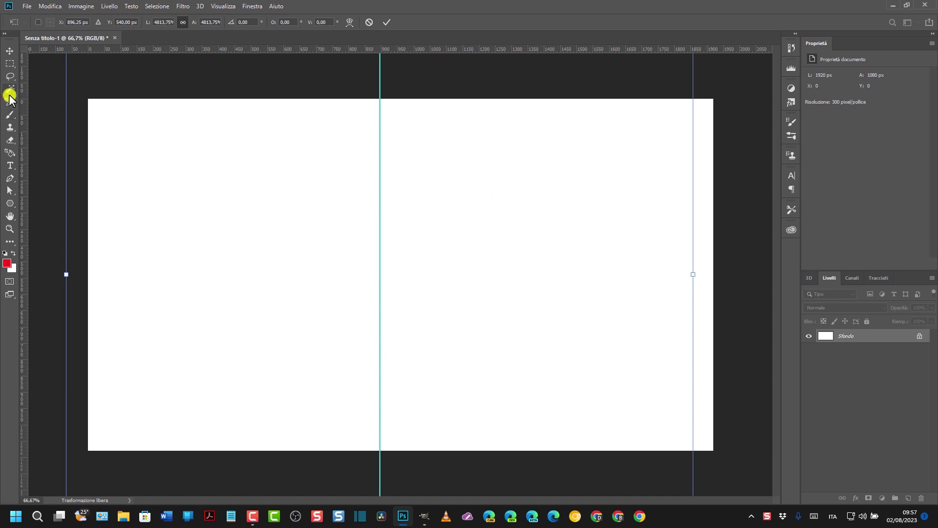
click(9, 117)
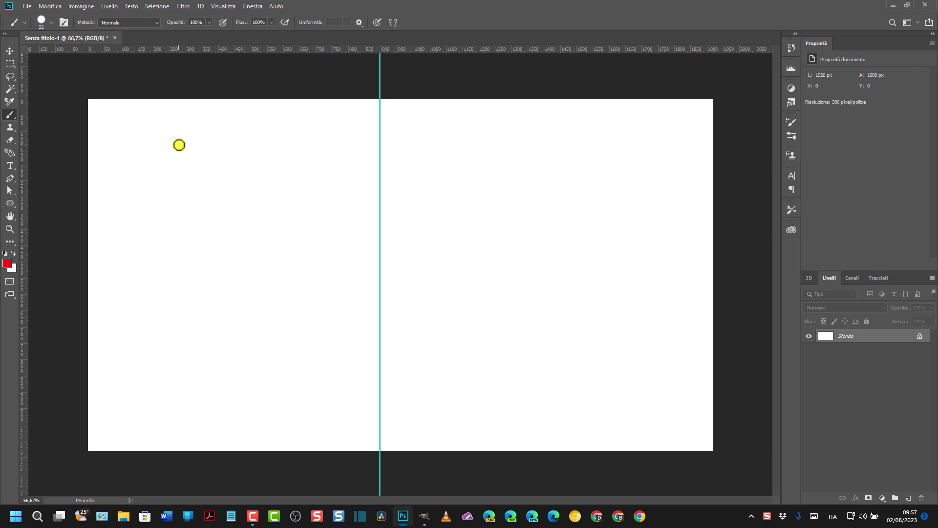
Step: Paint a red heart mirrored across the vertical axis, undoing one failed attempt
mouse_move(185, 142)
mouse_down()
mouse_move(271, 151)
mouse_move(188, 142)
mouse_up()
key(ctrl+z)
mouse_move(379, 224)
mouse_down()
mouse_move(356, 195)
mouse_move(253, 157)
mouse_move(213, 215)
mouse_move(250, 277)
mouse_move(323, 313)
mouse_move(356, 341)
mouse_move(380, 404)
mouse_up()
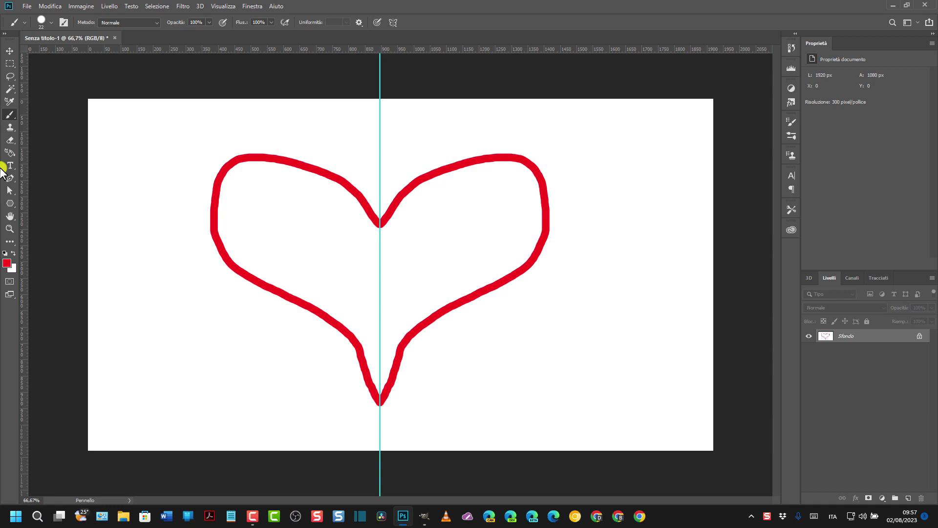
click(392, 22)
Step: Undo the heart and switch paint symmetry to Orizzontale
click(50, 5)
click(393, 22)
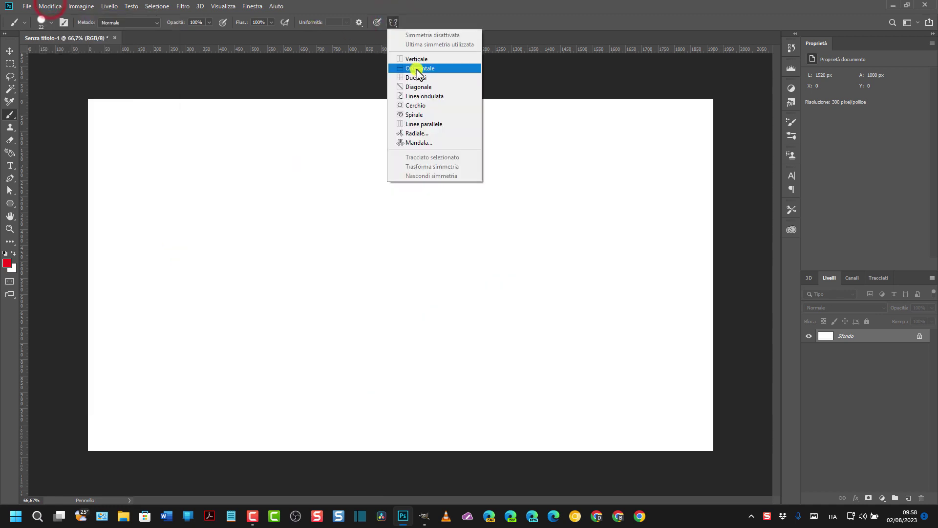
click(417, 69)
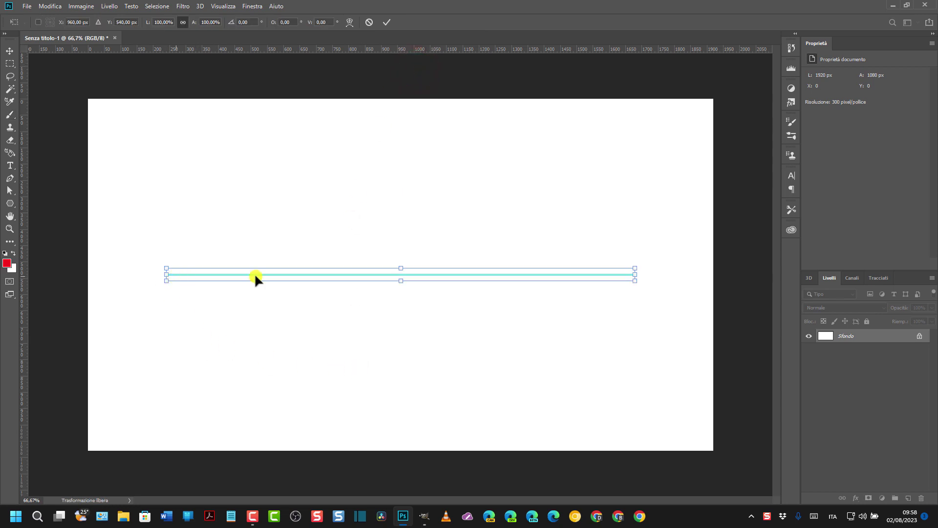
Step: Stretch the horizontal symmetry axis across the canvas middle and commit it
drag(401, 268, 398, 238)
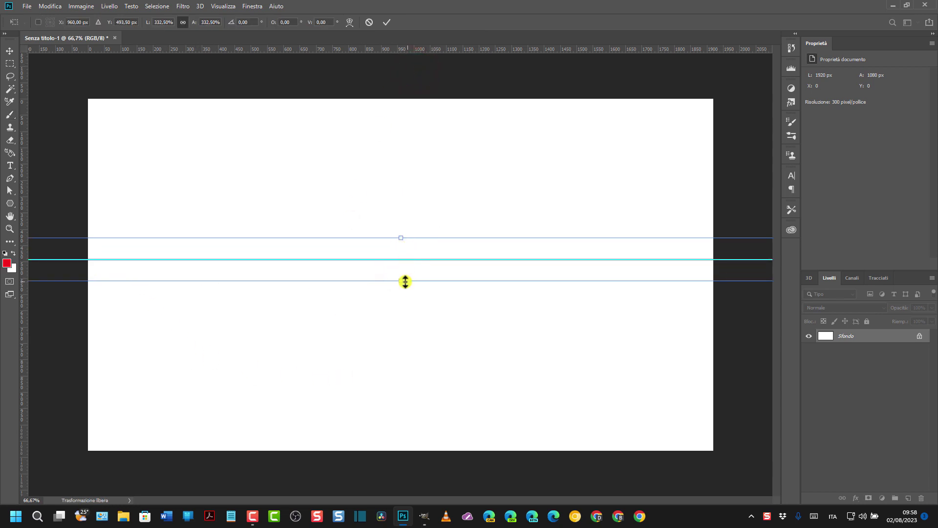
drag(405, 281, 401, 334)
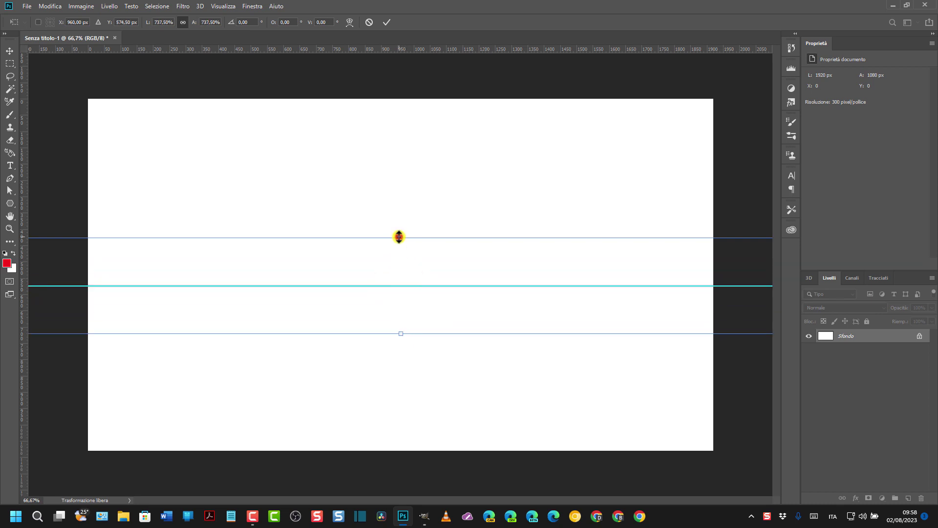
drag(399, 237, 401, 178)
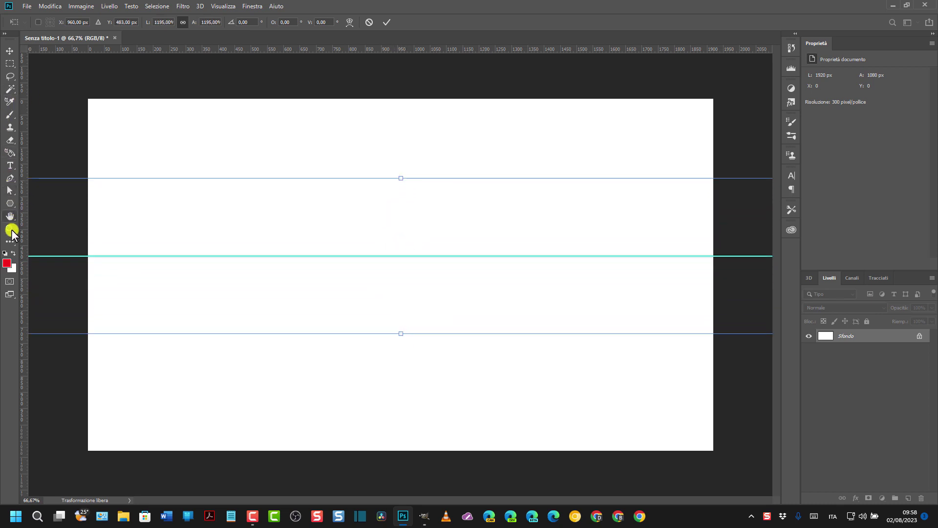
click(8, 264)
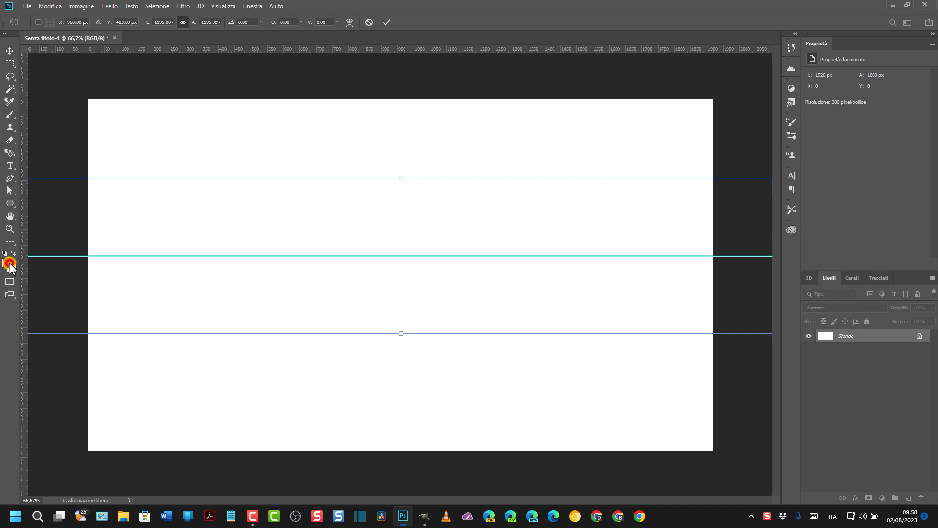
click(10, 116)
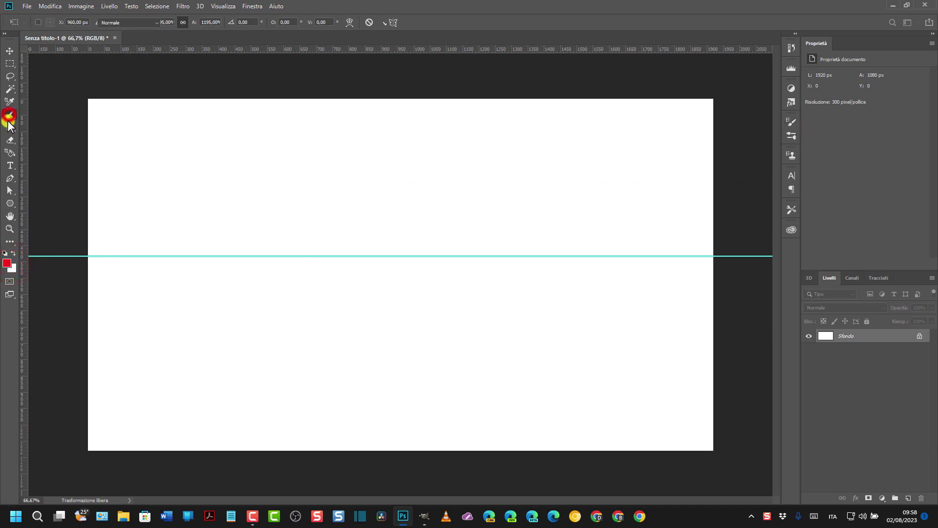
click(7, 263)
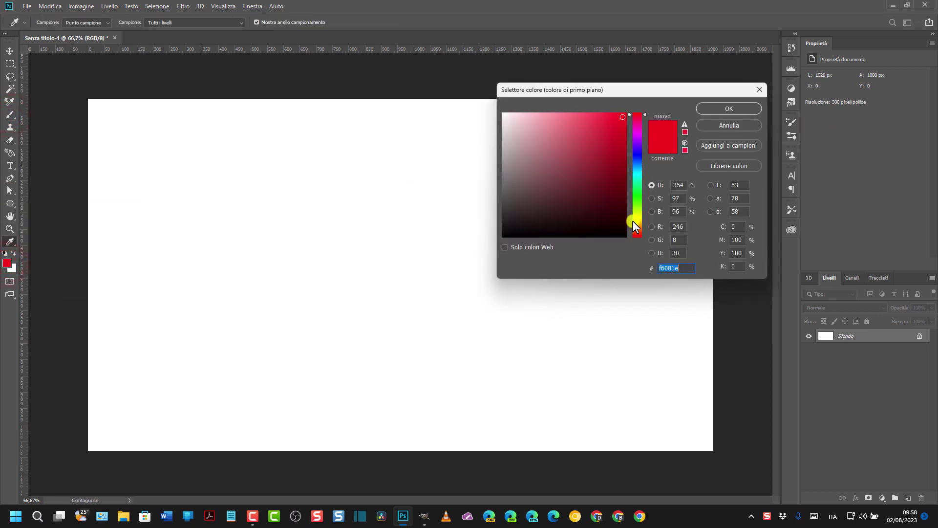
Step: Paint a blue wave mirrored above and below the horizontal axis
click(638, 153)
key(Return)
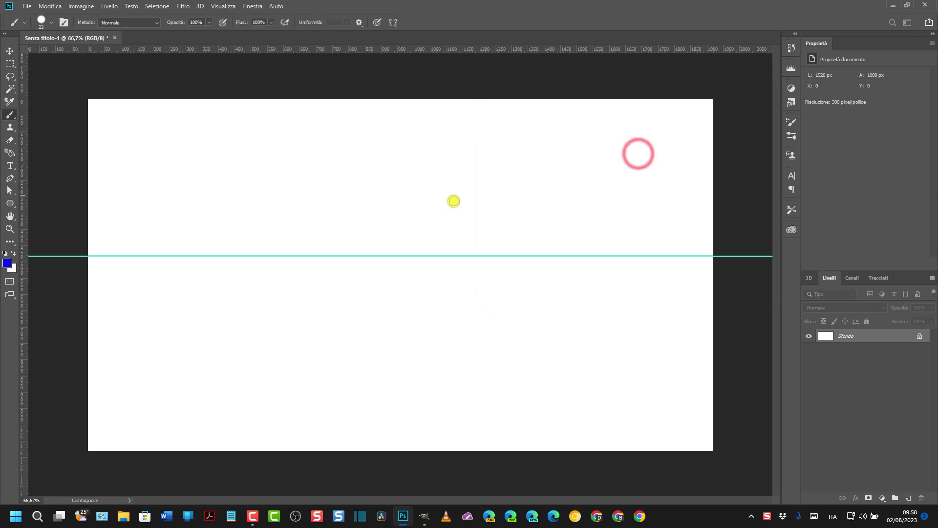
drag(126, 129, 208, 140)
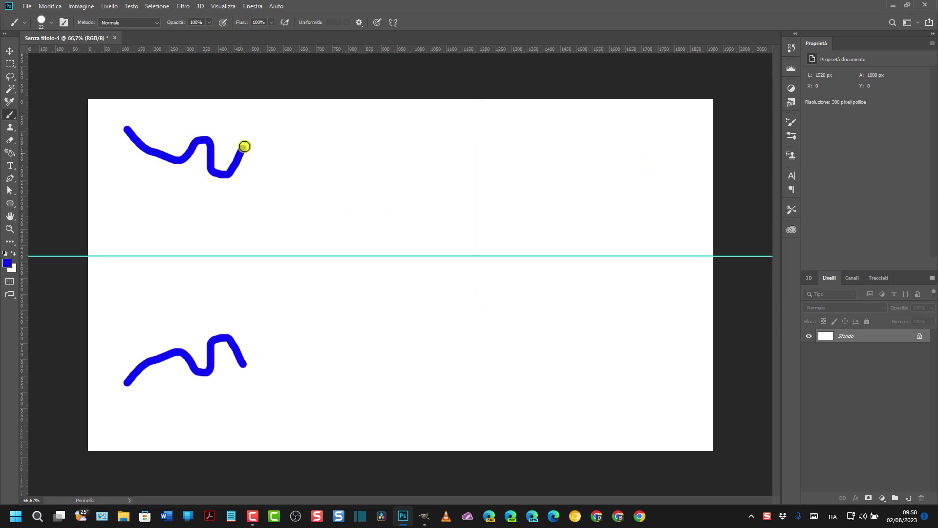
drag(207, 141, 249, 139)
Step: Paint a mirrored red squiggle, then two crossing green lines forming a mirrored X
click(6, 265)
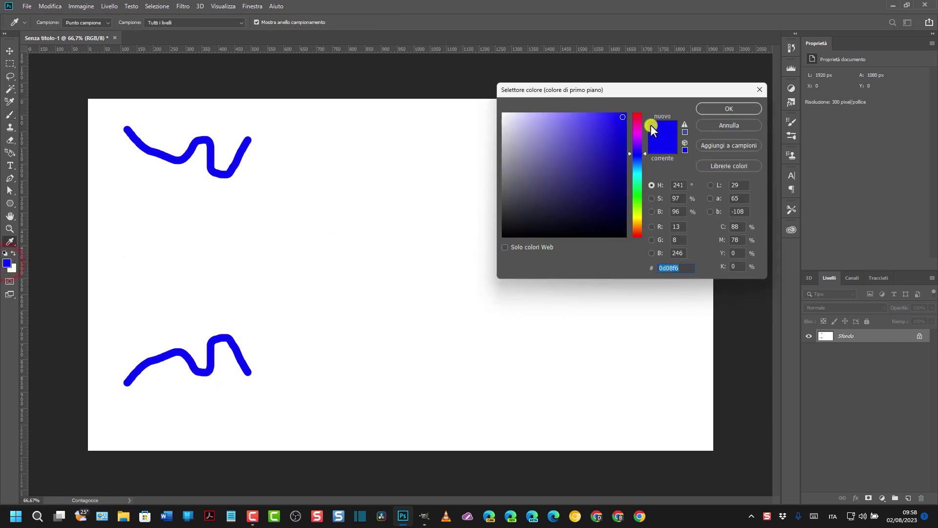
click(641, 114)
key(Return)
mouse_move(297, 200)
mouse_down()
mouse_move(351, 206)
mouse_move(370, 155)
mouse_up()
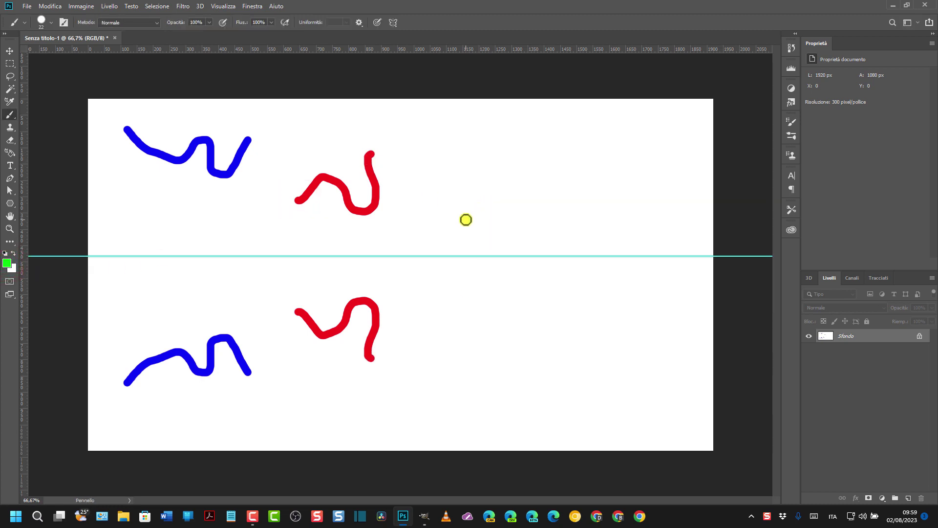
drag(466, 218, 567, 155)
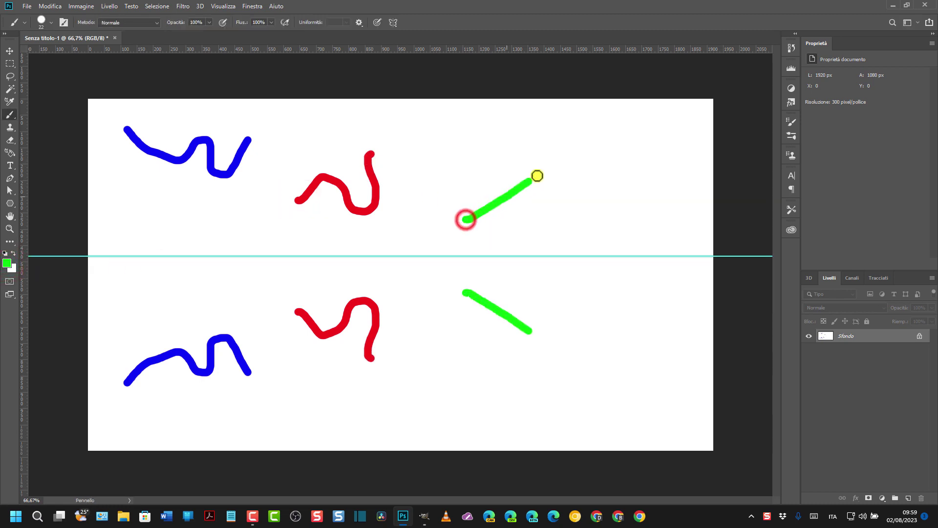
drag(487, 152, 568, 224)
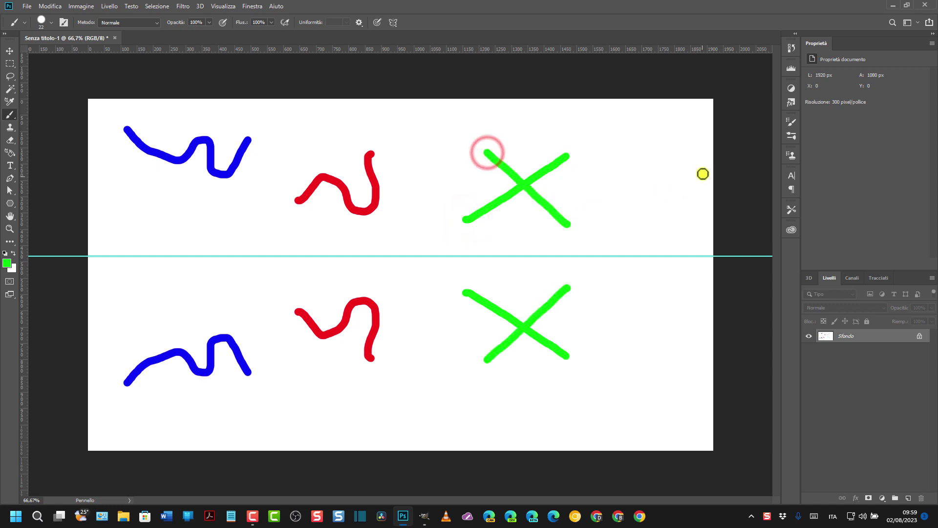
Step: Clear the canvas, choose Due assi symmetry, and stretch its guides to the canvas edges
click(53, 6)
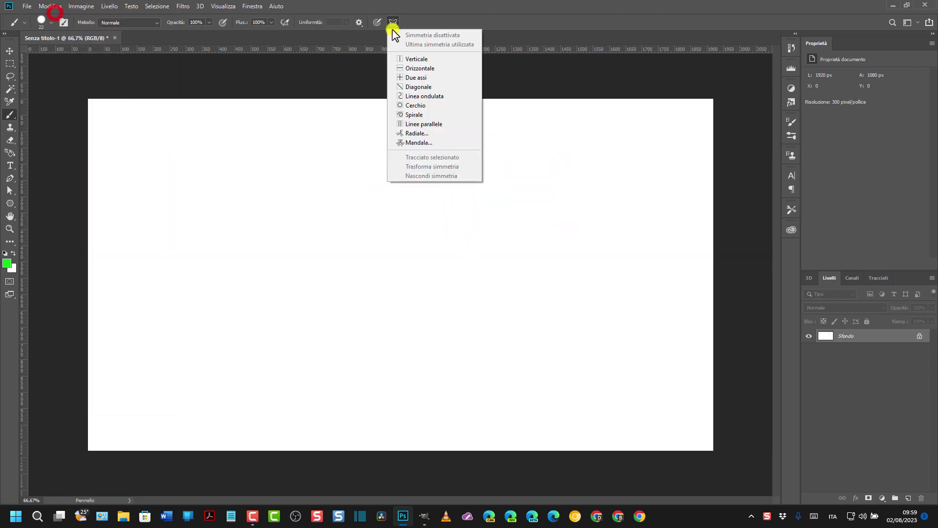
click(413, 78)
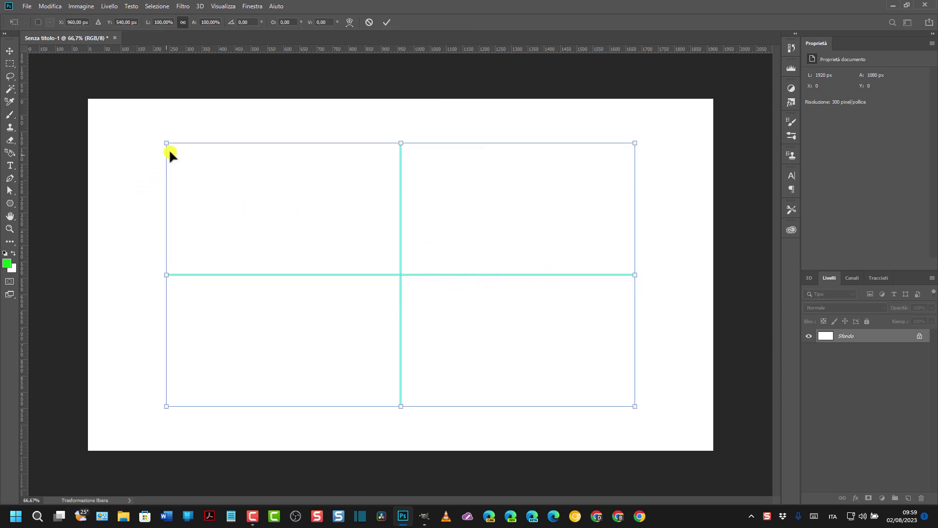
drag(164, 143, 86, 103)
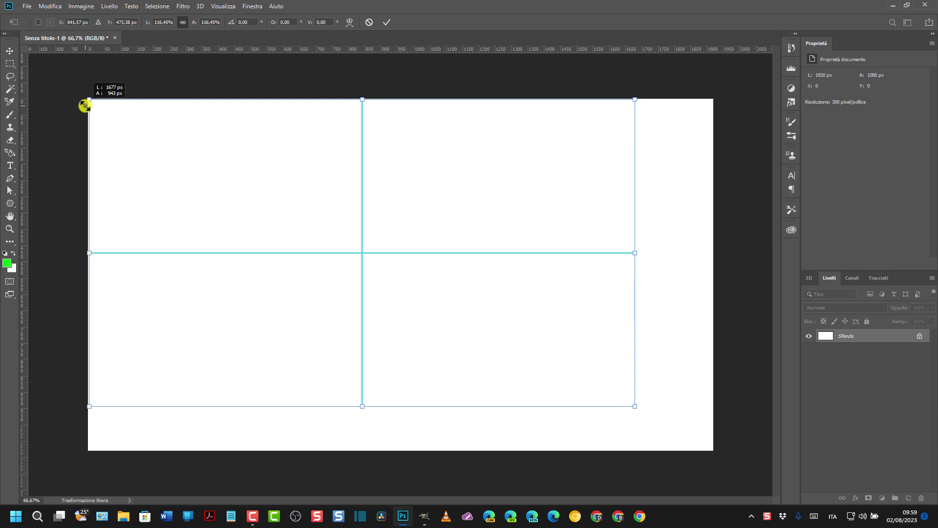
drag(637, 407, 707, 465)
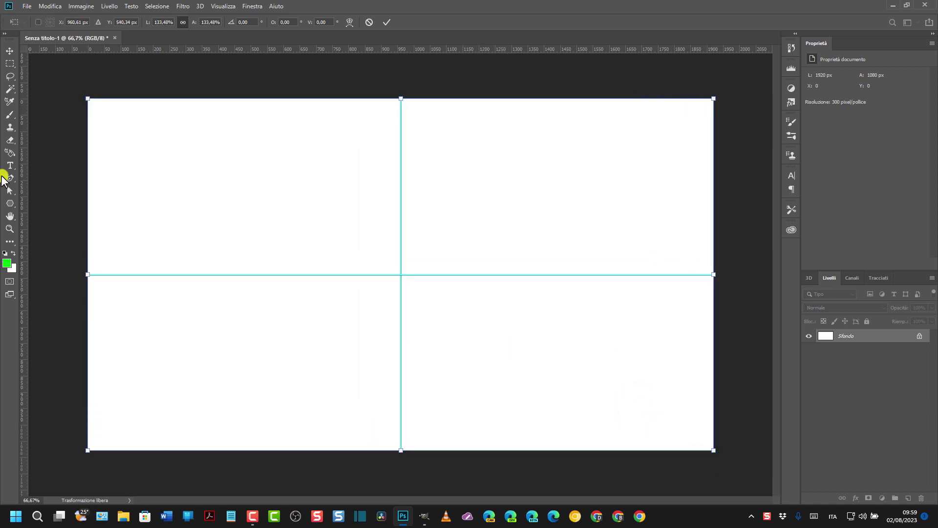
Step: Accept the guide, paint a green loop into four corners, then red curves near the centre
click(5, 117)
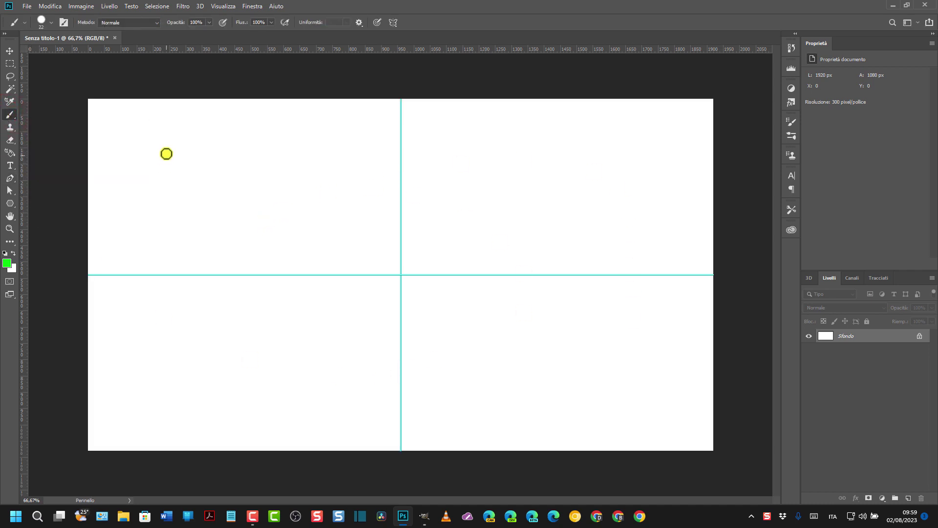
mouse_move(134, 123)
mouse_down()
mouse_move(120, 153)
mouse_move(170, 176)
mouse_move(168, 127)
mouse_move(134, 122)
mouse_up()
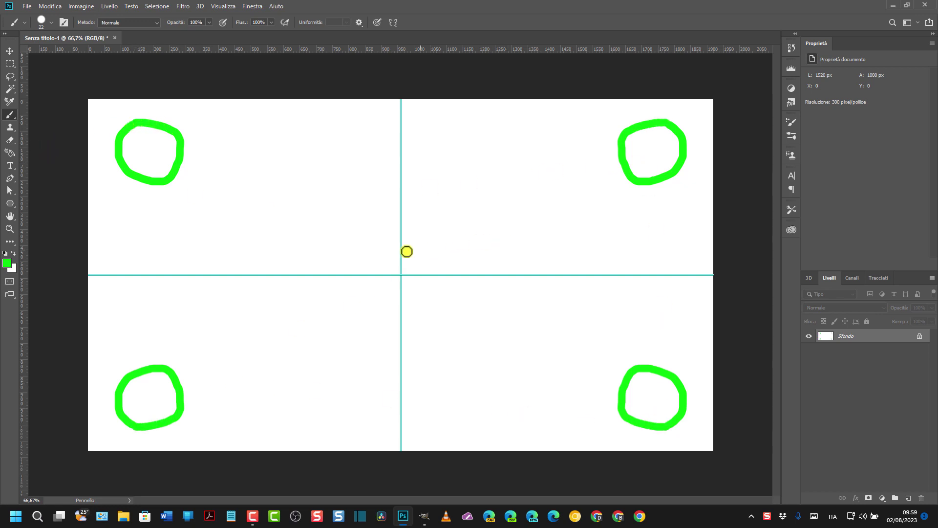
click(7, 263)
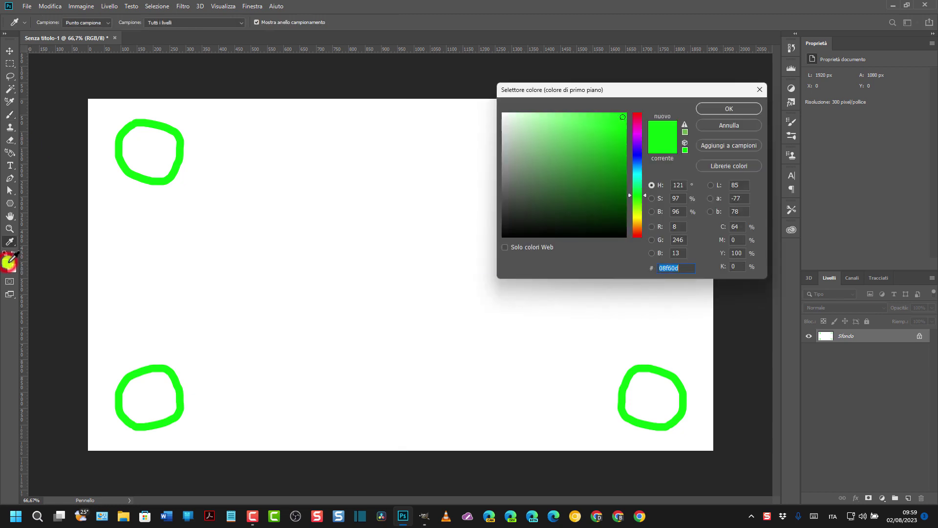
click(636, 117)
click(750, 109)
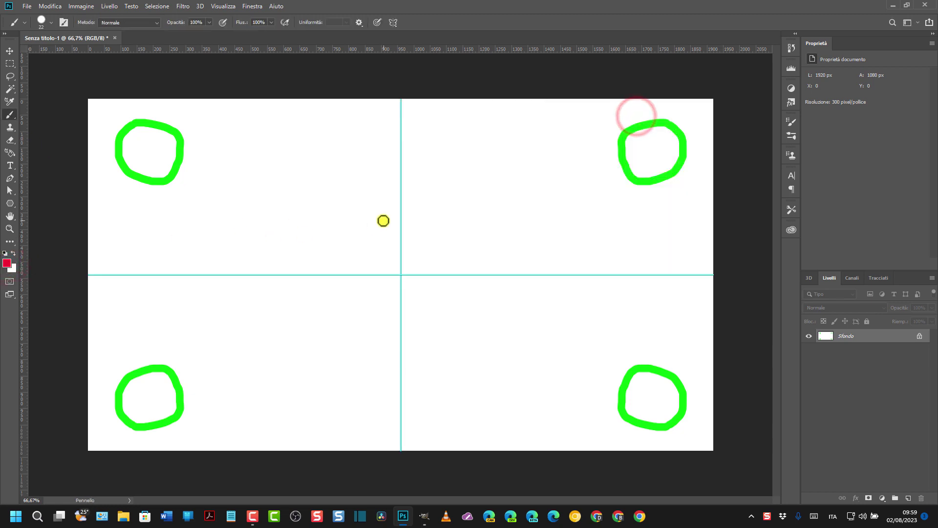
drag(335, 206, 399, 270)
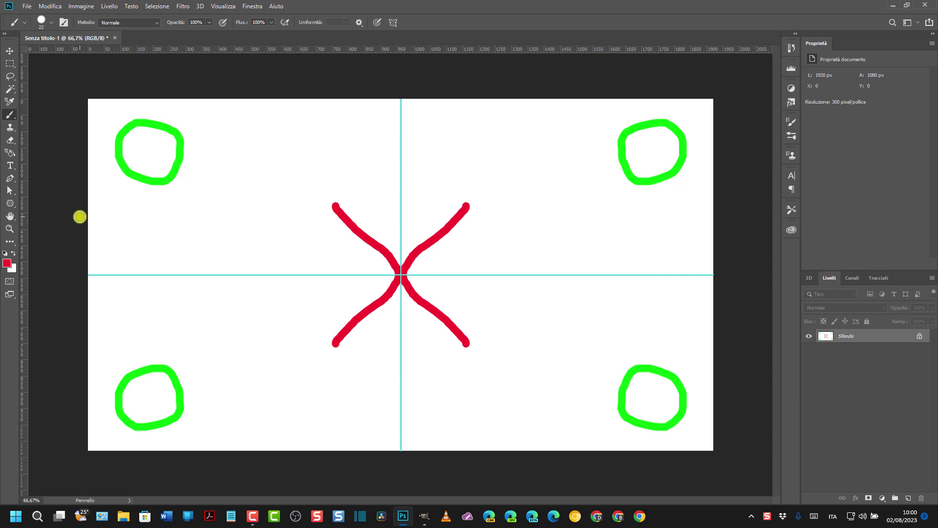
Step: Switch to diagonal symmetry and stretch its guide across the whole canvas
click(394, 23)
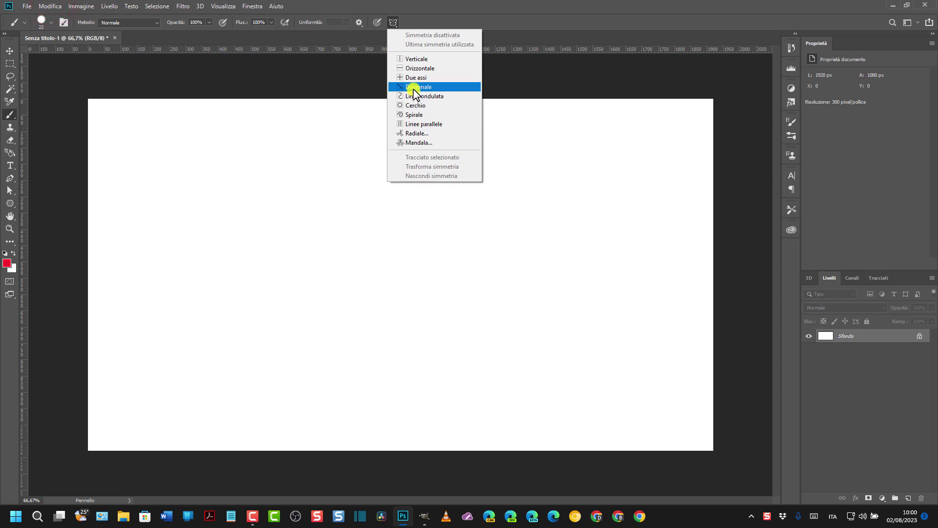
click(414, 88)
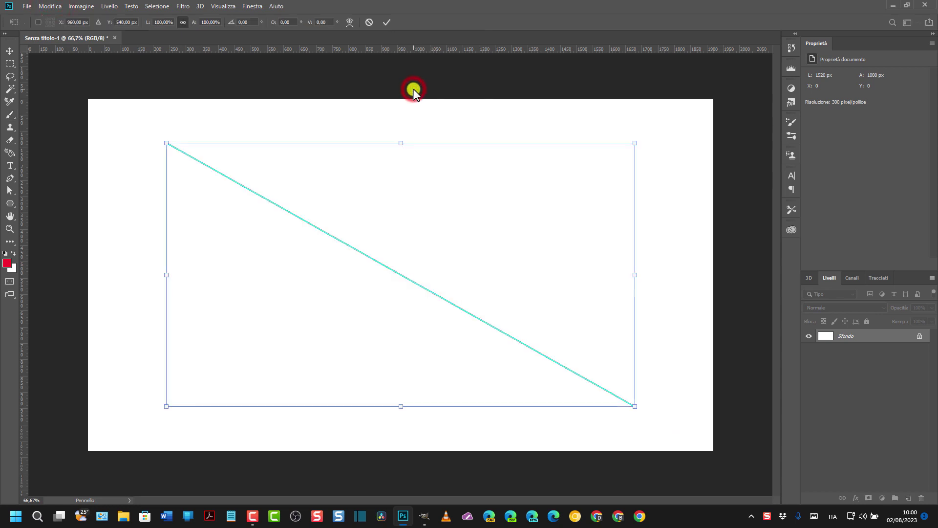
drag(634, 407, 663, 422)
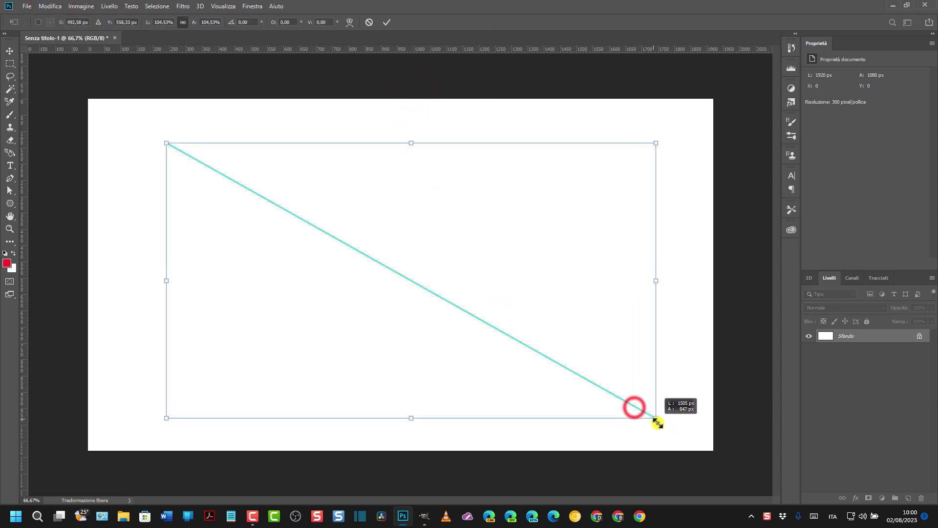
drag(167, 143, 133, 124)
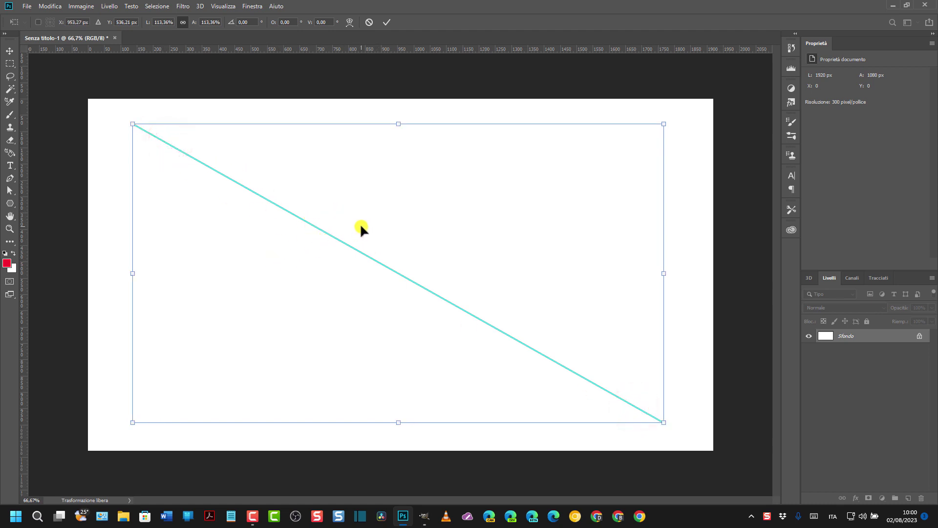
click(10, 116)
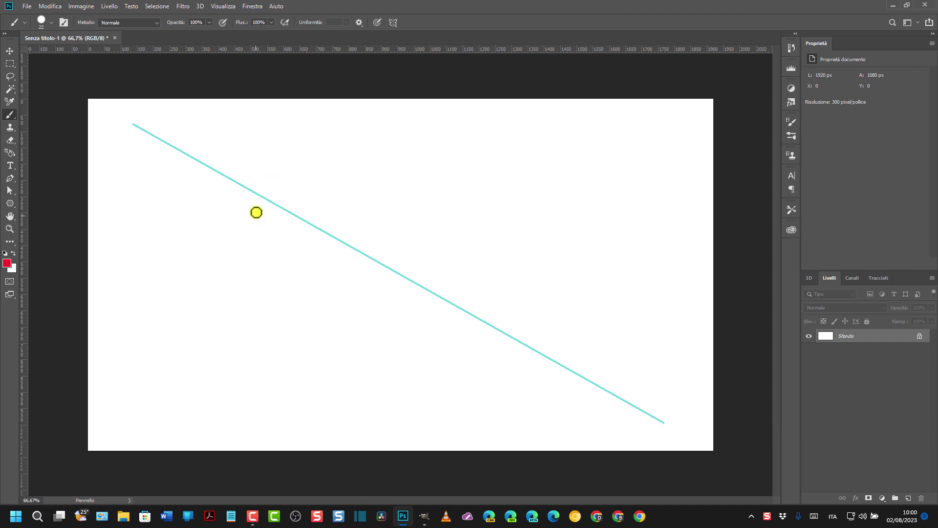
Step: Paint a red loop and a red X mirrored across the diagonal, then undo them
mouse_move(384, 145)
mouse_down()
mouse_move(370, 174)
mouse_move(392, 165)
mouse_up()
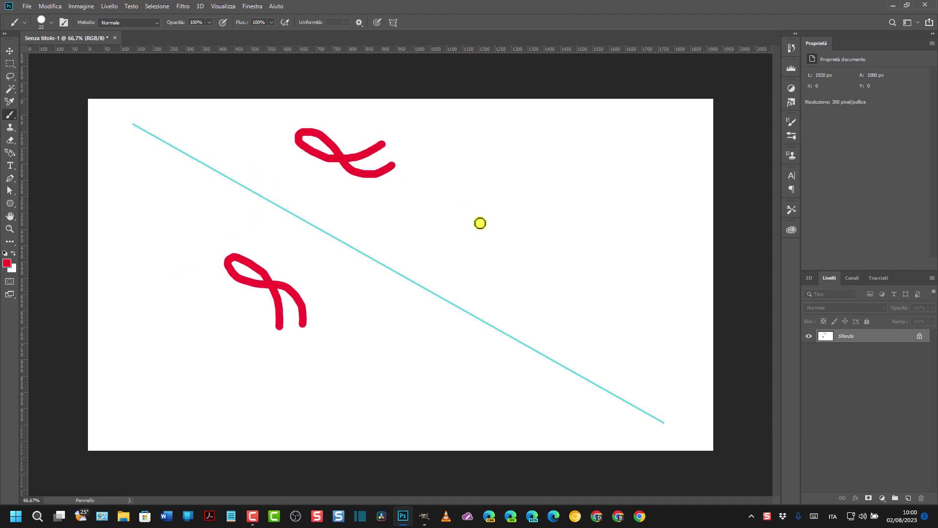
drag(426, 242, 510, 191)
drag(450, 186, 504, 260)
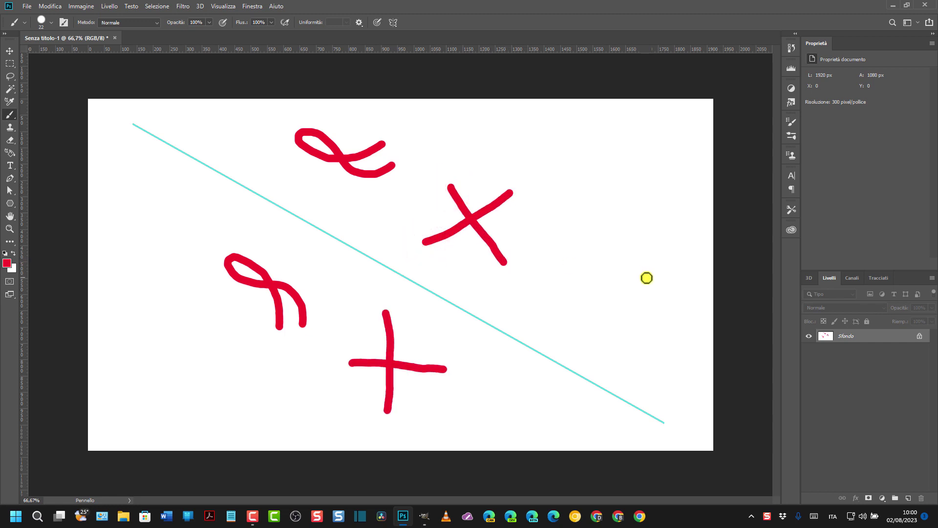
key(ctrl+z)
click(50, 5)
Step: Switch to wavy-line symmetry and enlarge the tilted wave across the canvas
click(393, 22)
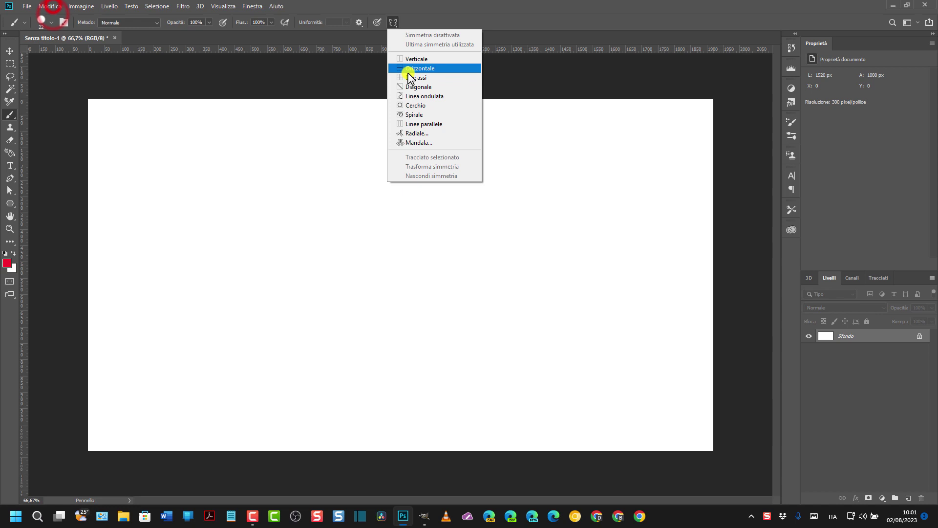
click(409, 101)
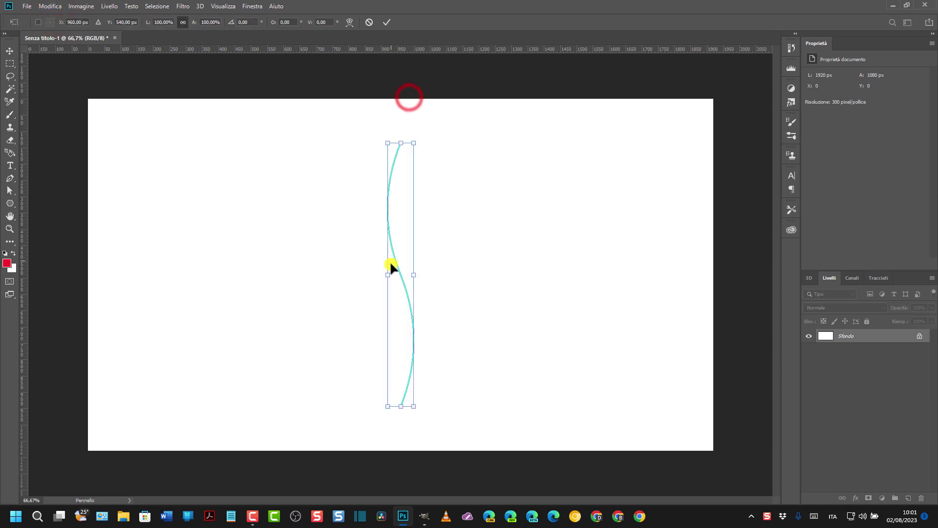
mouse_move(380, 277)
mouse_down()
mouse_move(344, 162)
mouse_move(294, 185)
mouse_move(287, 243)
mouse_up()
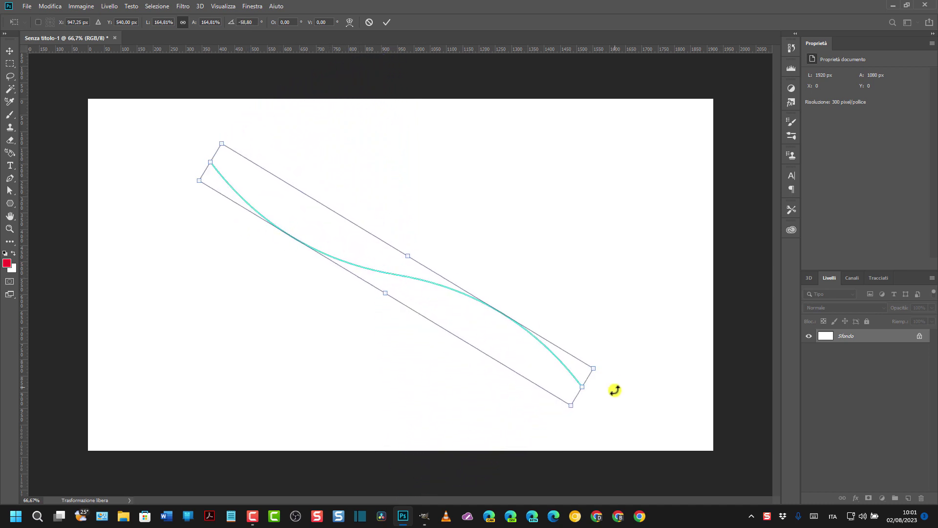
drag(581, 387, 598, 396)
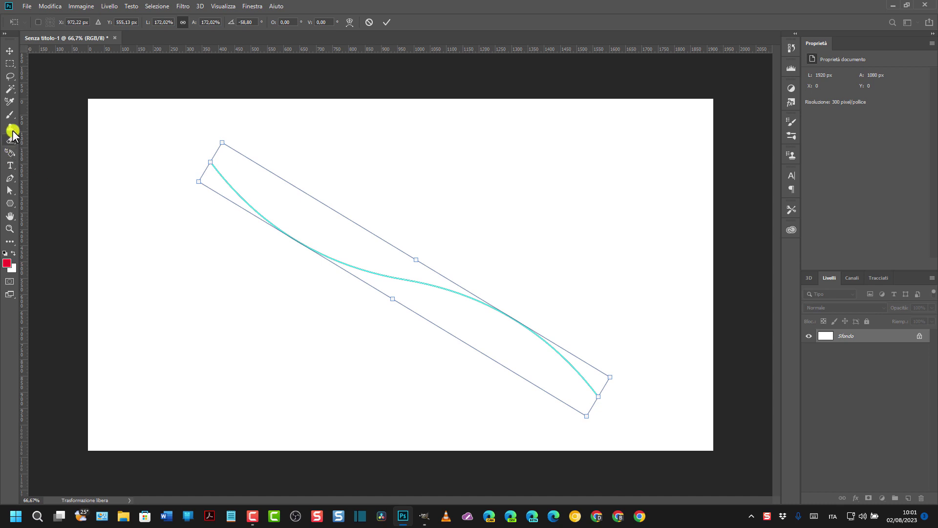
click(8, 115)
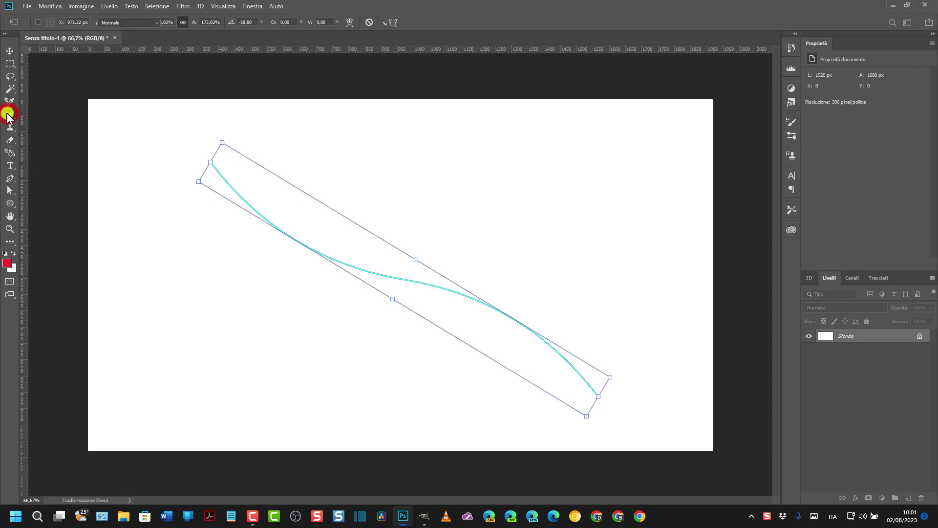
Step: Set the paint colour to magenta and paint hooks and loops mirrored across the wave
click(7, 263)
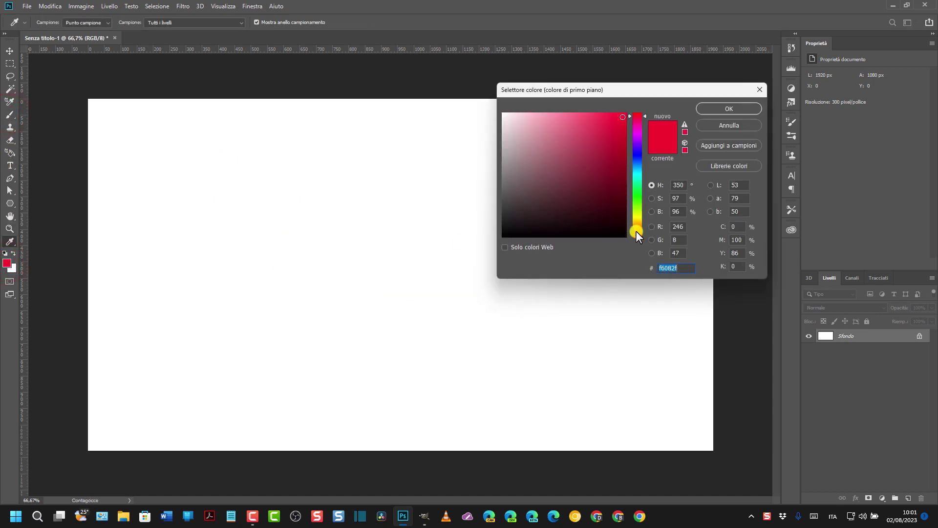
drag(635, 231, 685, 131)
click(731, 104)
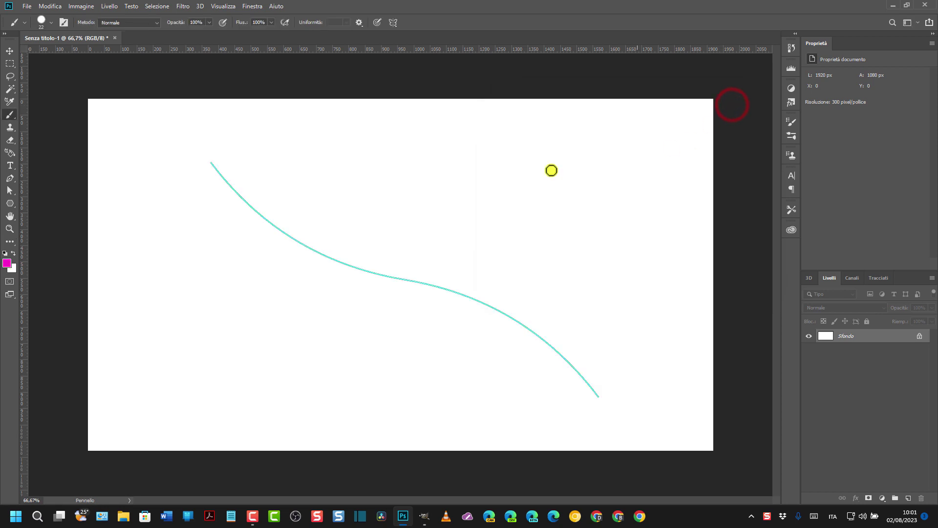
drag(209, 243, 239, 305)
drag(283, 162, 334, 162)
drag(347, 240, 376, 238)
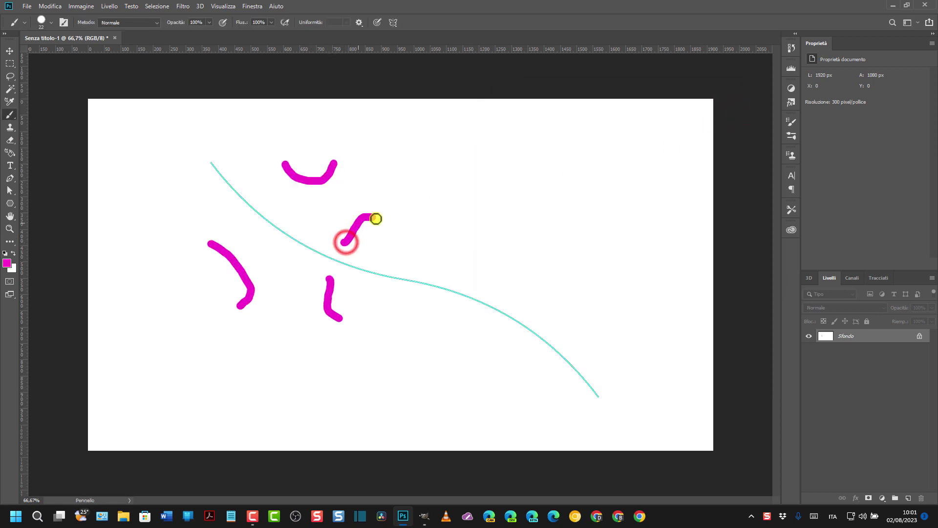
drag(491, 281, 536, 260)
mouse_move(472, 323)
mouse_down()
mouse_move(475, 367)
mouse_move(476, 326)
mouse_up()
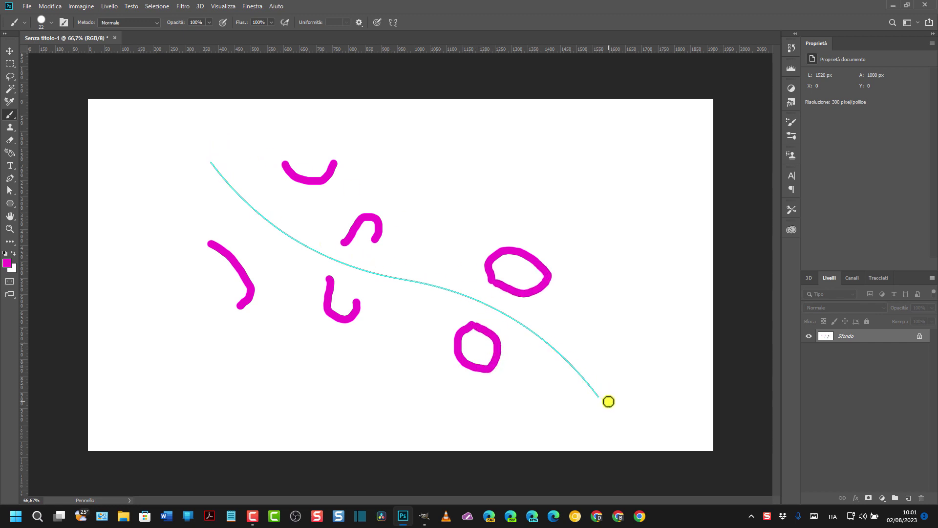
Step: Undo the magenta strokes and switch to a slightly enlarged circle symmetry guide
click(50, 6)
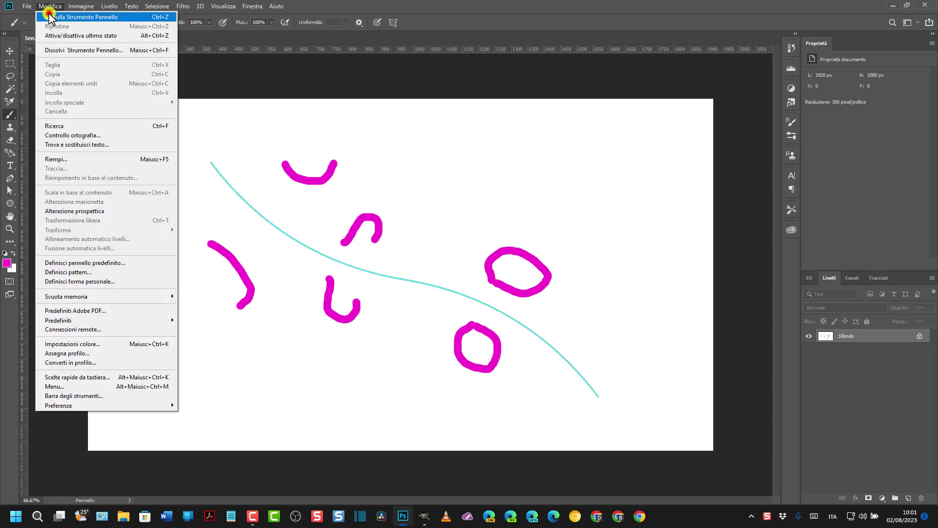
click(49, 6)
click(393, 22)
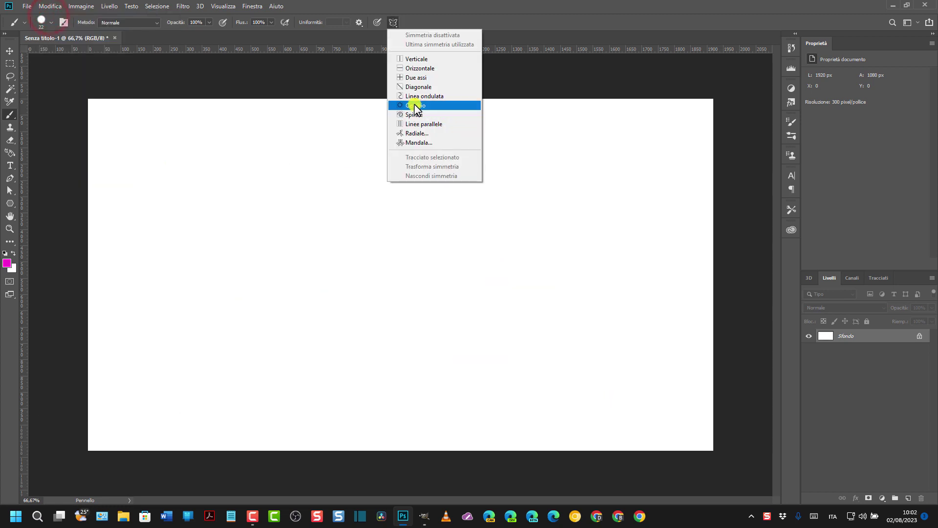
click(415, 106)
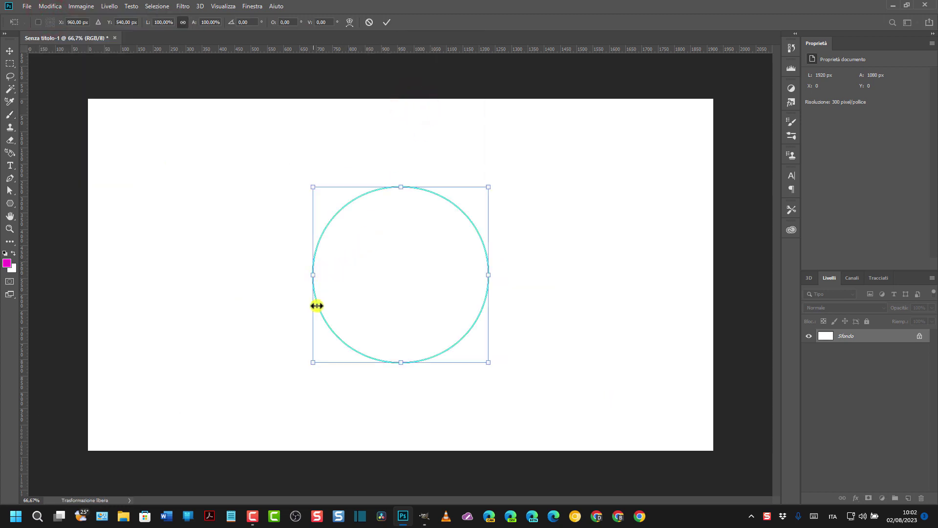
drag(311, 361, 305, 369)
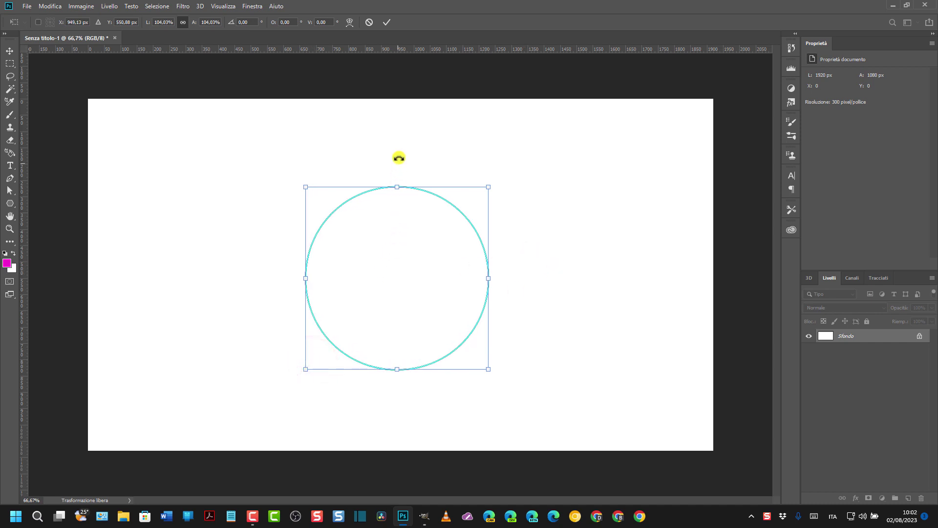
click(8, 116)
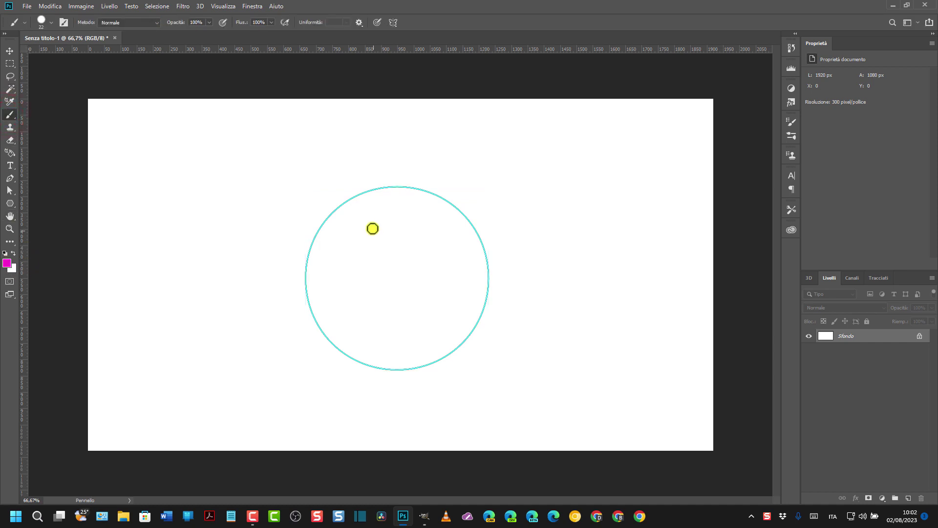
Step: Paint magenta rings and curves mirrored around the circle, then undo them all
mouse_move(344, 179)
mouse_down()
mouse_move(329, 196)
mouse_move(363, 221)
mouse_up()
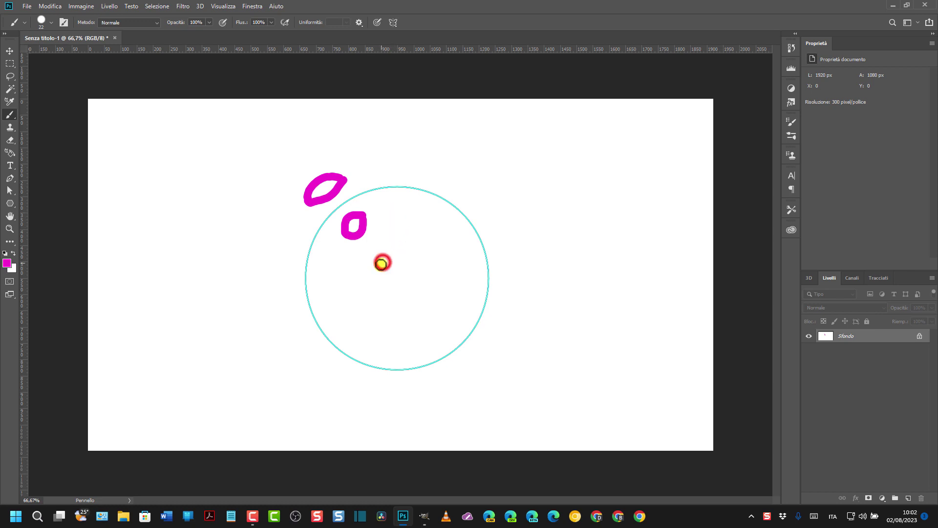
drag(383, 263, 379, 274)
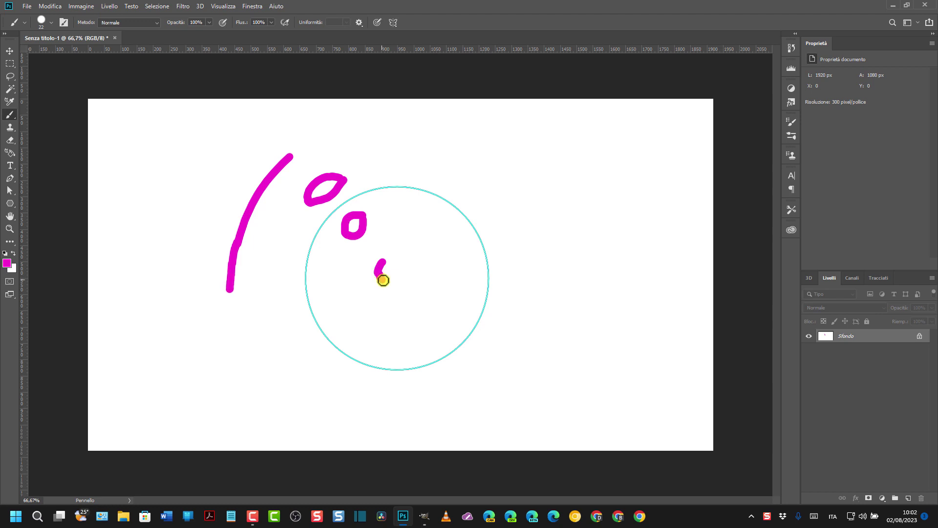
mouse_move(391, 280)
mouse_down()
mouse_move(398, 262)
mouse_move(383, 260)
mouse_up()
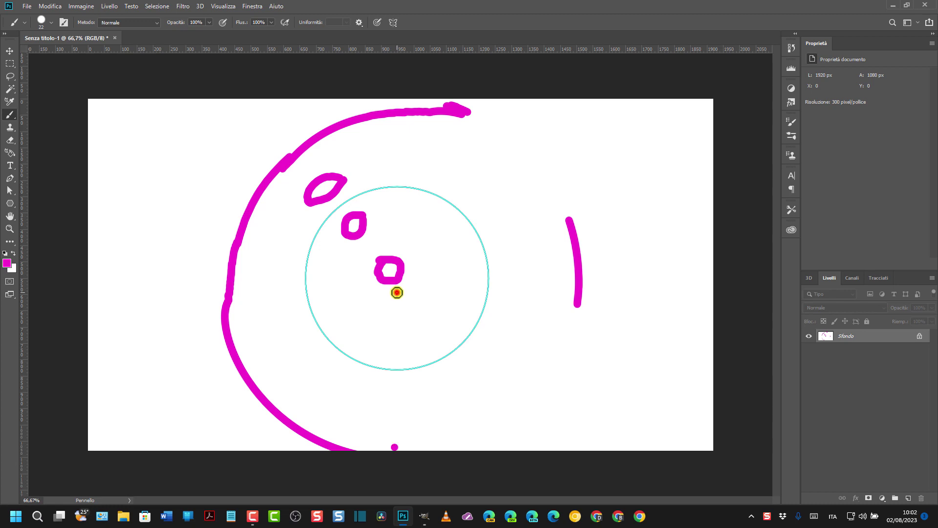
mouse_move(397, 292)
mouse_down()
mouse_move(408, 254)
mouse_move(372, 254)
mouse_move(368, 268)
mouse_move(397, 294)
mouse_up()
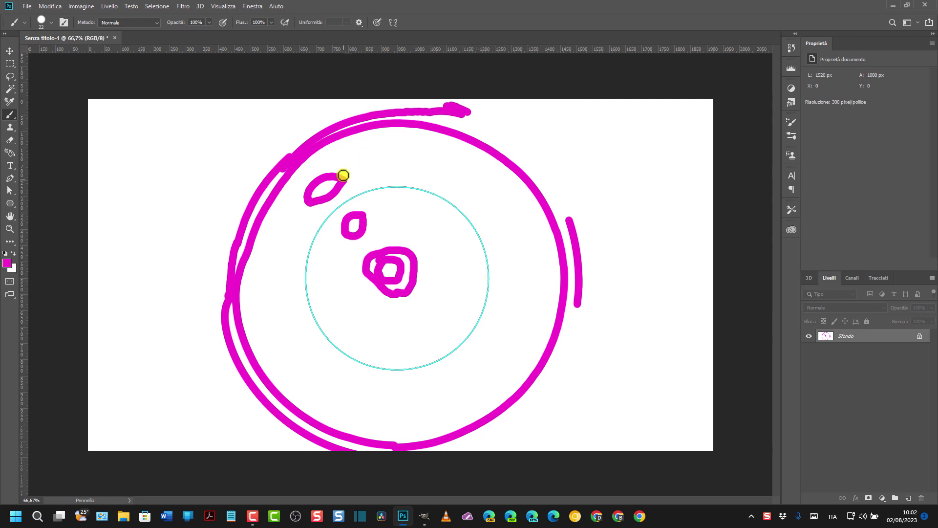
key(ctrl+z)
click(51, 6)
click(394, 22)
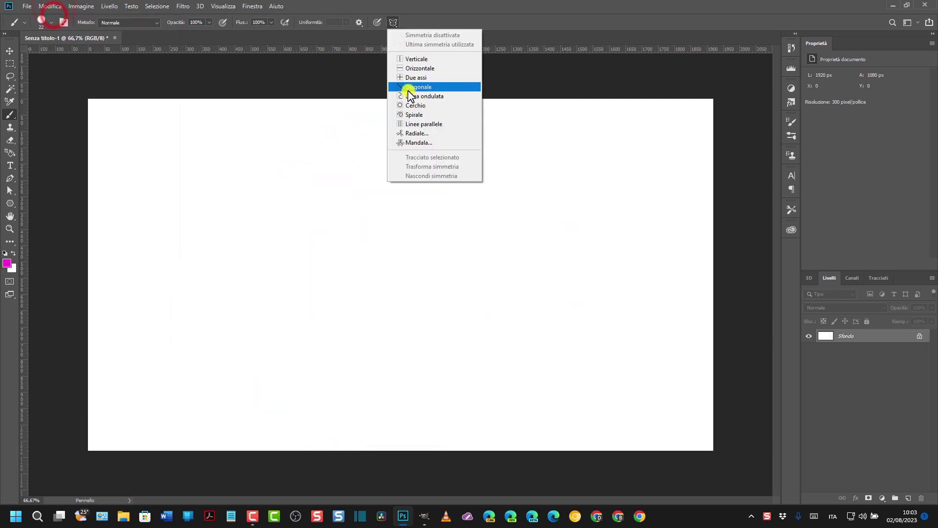
Step: Switch to spiral symmetry and enlarge the spiral guide
click(414, 116)
mouse_move(469, 191)
mouse_down()
mouse_move(540, 153)
mouse_move(481, 174)
mouse_up()
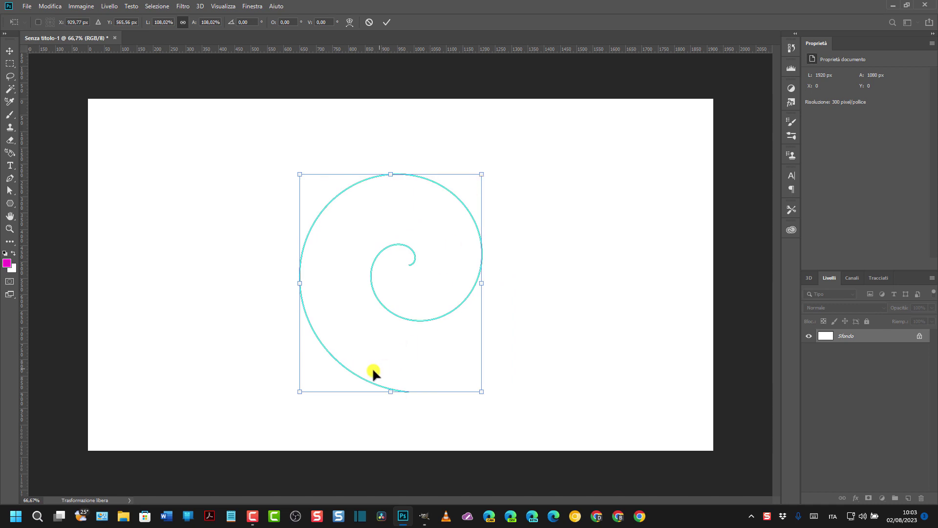
click(10, 114)
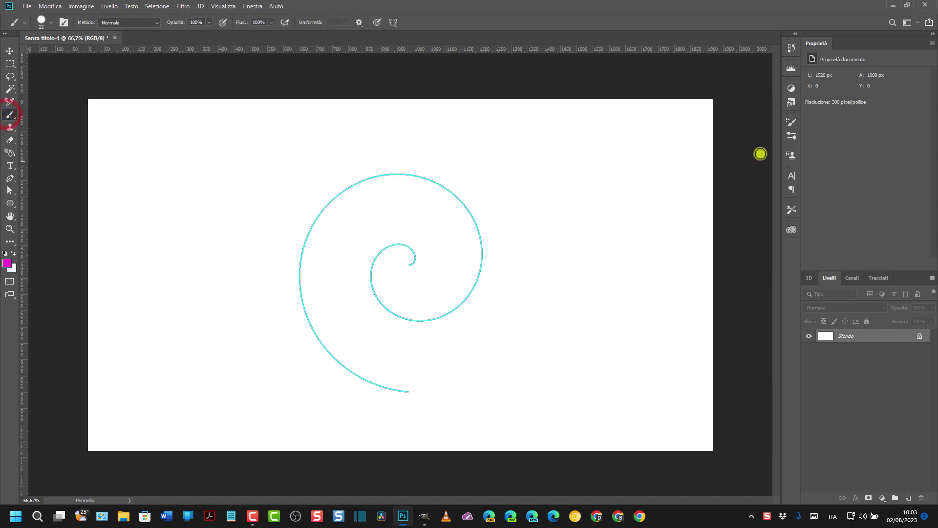
Step: Paint cyan strokes following the spiral, then clear them
drag(385, 407, 397, 408)
click(401, 372)
mouse_move(377, 362)
mouse_down()
mouse_move(331, 323)
mouse_move(316, 260)
mouse_move(357, 200)
mouse_move(410, 189)
mouse_move(442, 199)
mouse_move(469, 236)
mouse_move(467, 277)
mouse_move(434, 300)
mouse_move(402, 303)
mouse_move(383, 279)
mouse_move(386, 264)
mouse_move(402, 264)
mouse_up()
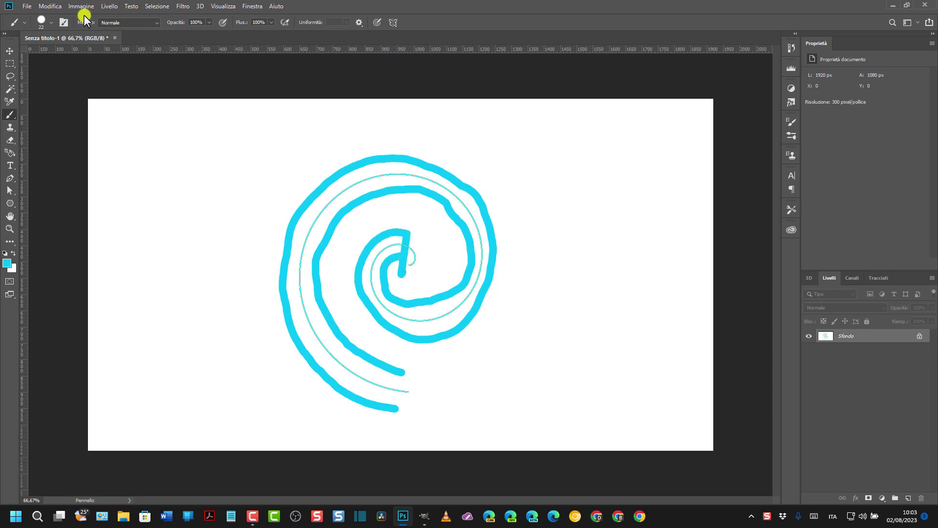
click(393, 22)
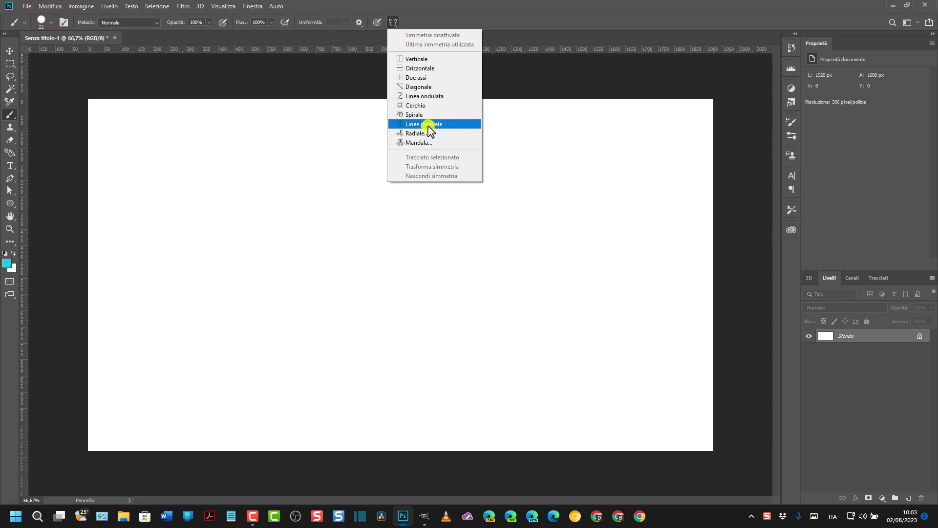
Step: Switch to parallel-lines symmetry with wider spacing between the guides
click(428, 124)
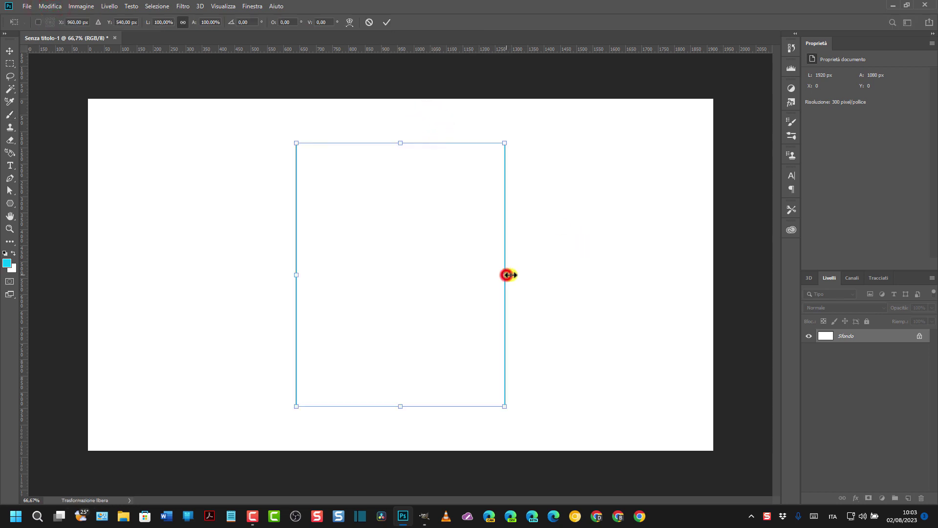
drag(504, 274, 519, 273)
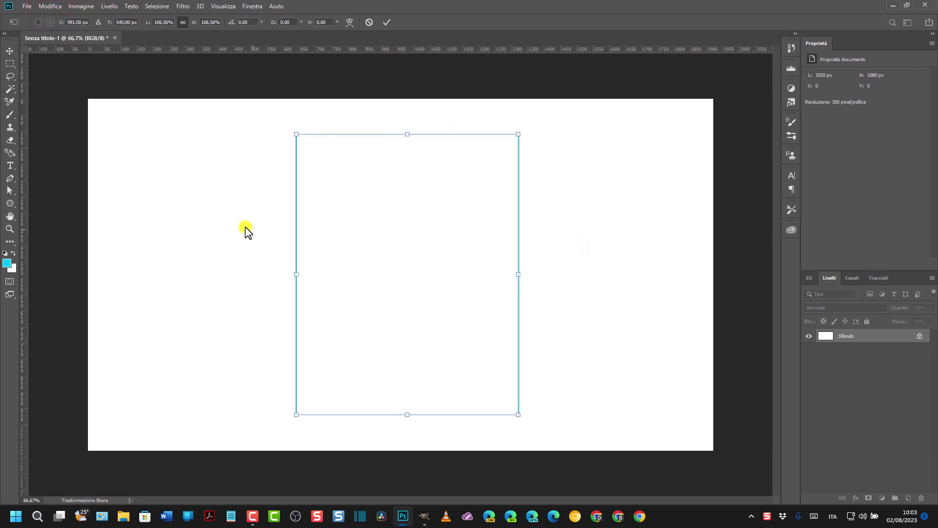
click(11, 117)
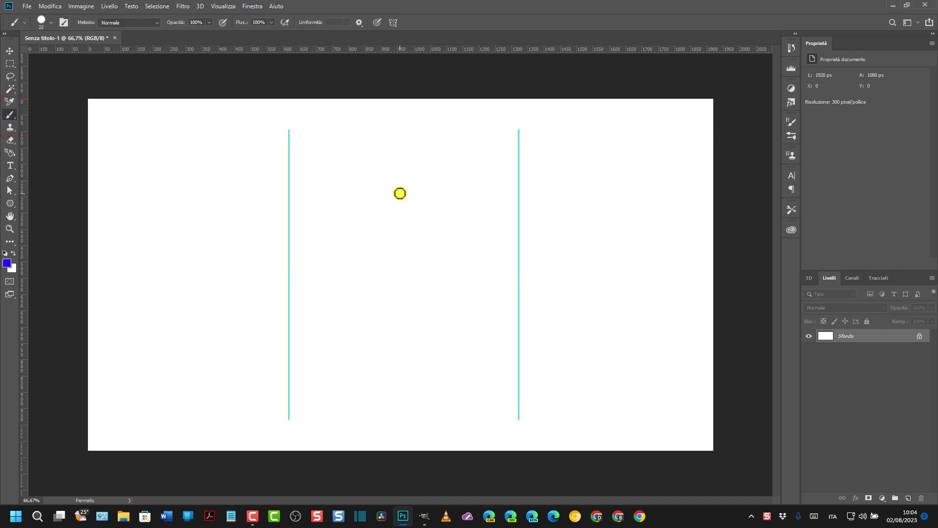
Step: Draw a blue stick figure repeated in three panels, then undo it
click(395, 189)
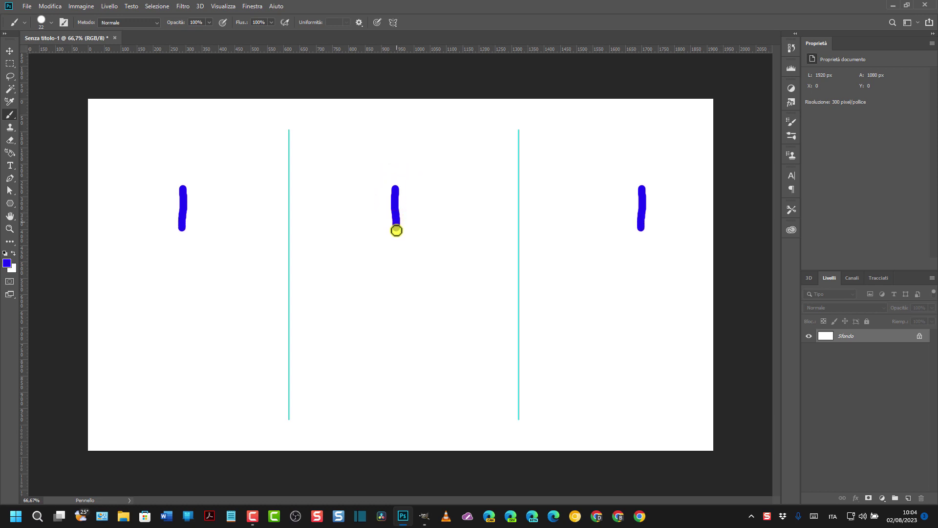
drag(396, 213, 396, 250)
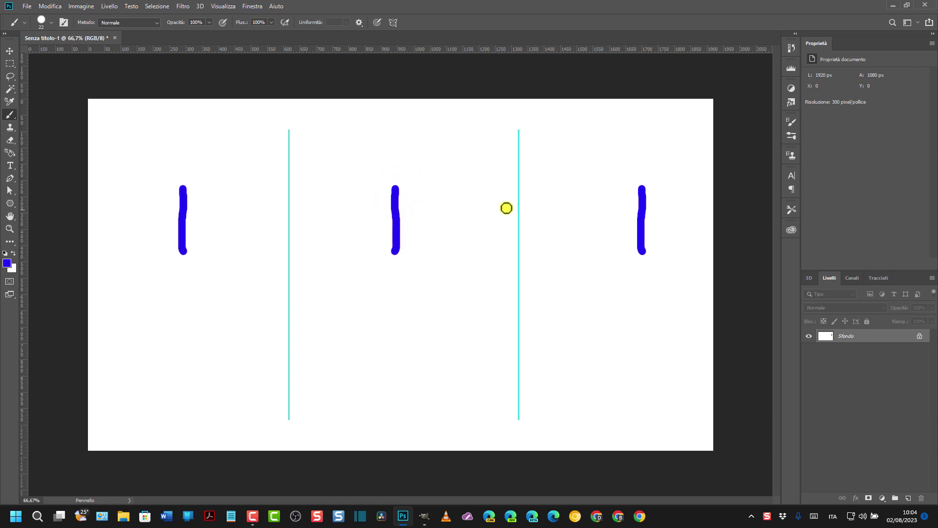
mouse_move(384, 166)
mouse_down()
mouse_move(403, 190)
mouse_move(383, 164)
mouse_up()
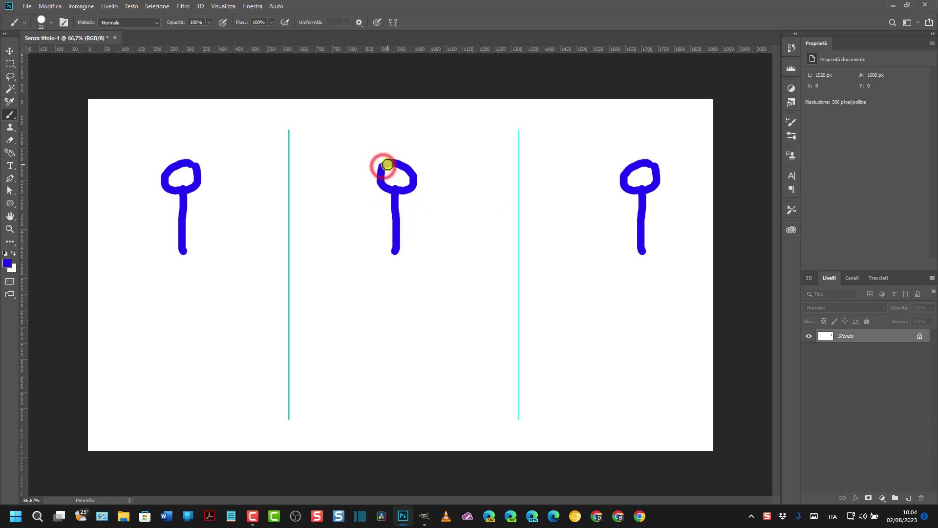
mouse_move(396, 213)
mouse_down()
mouse_move(373, 226)
mouse_move(421, 229)
mouse_move(361, 278)
mouse_up()
drag(395, 253, 421, 285)
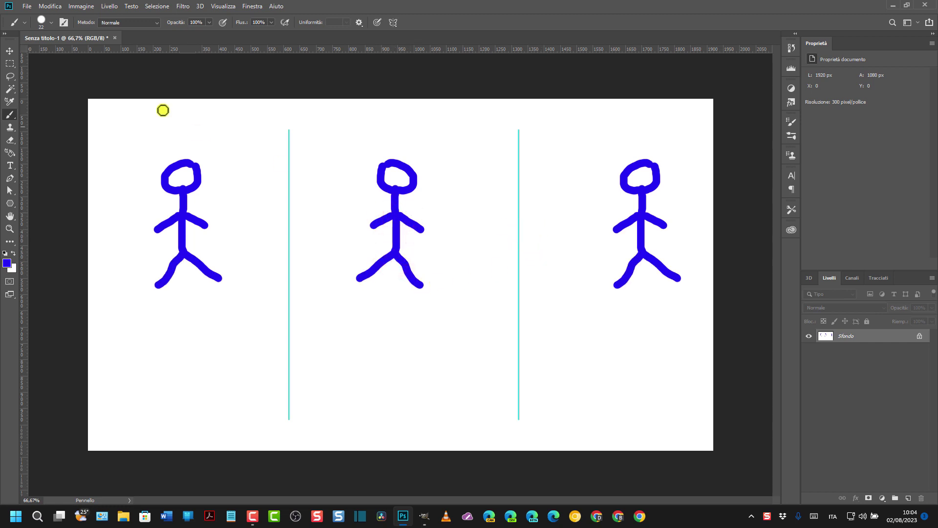
click(51, 6)
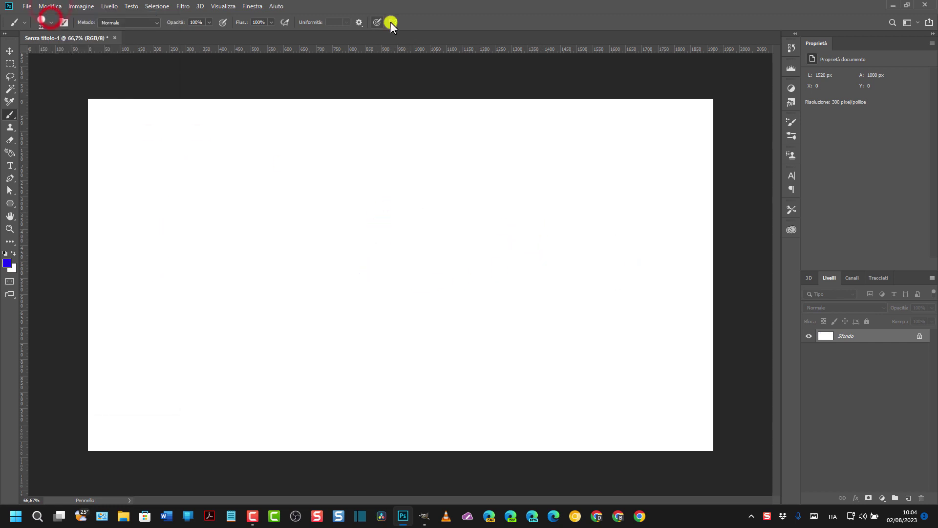
click(392, 22)
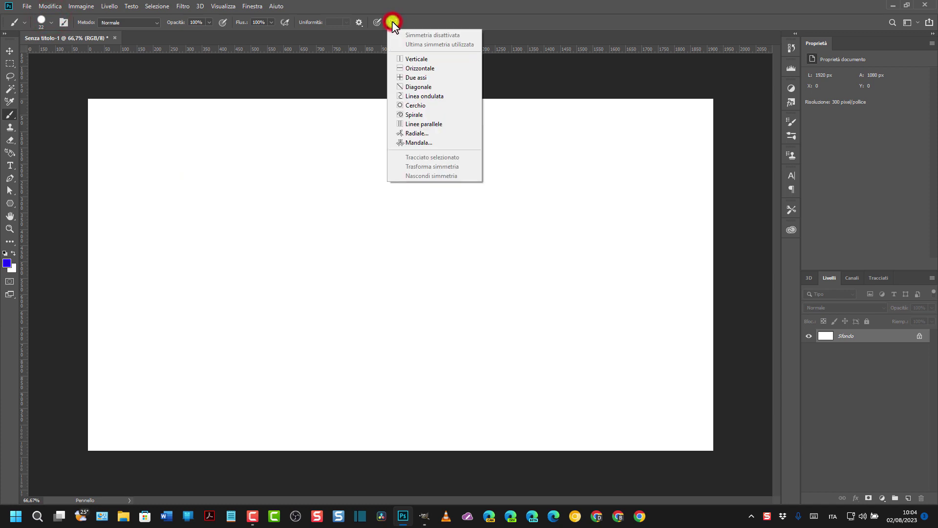
Step: Choose radial symmetry with 7 segments and accept the guide
click(416, 133)
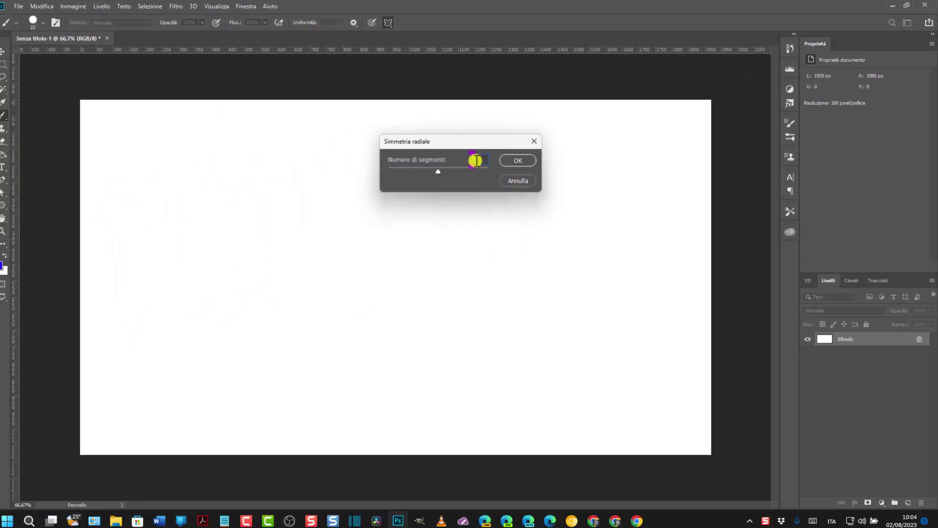
text(7)
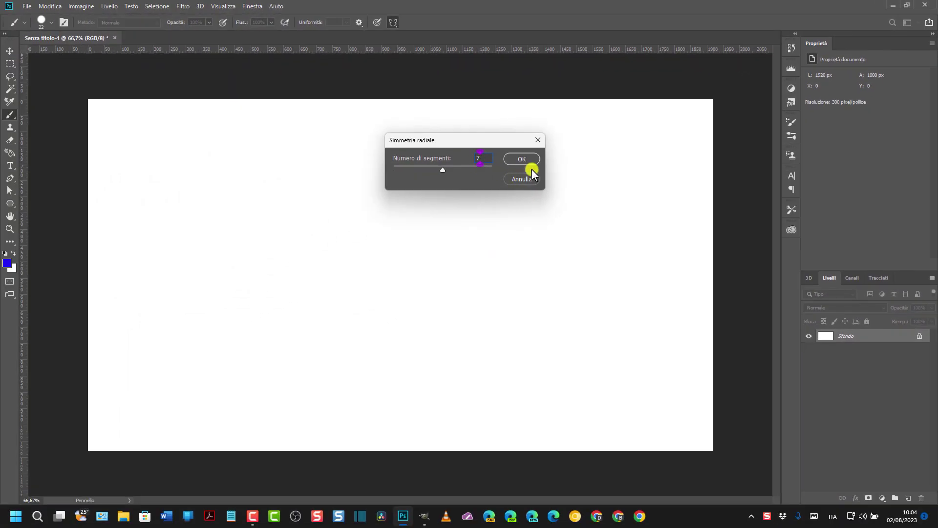
click(528, 160)
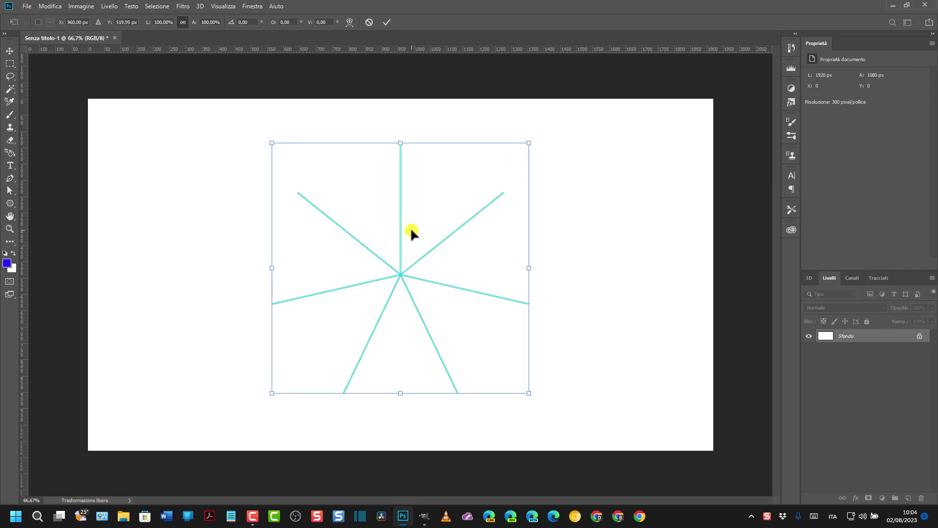
click(8, 118)
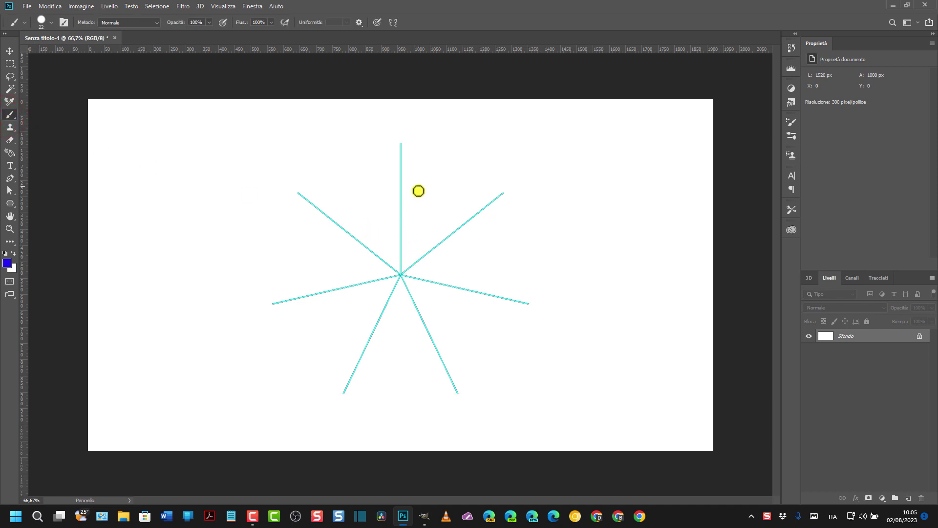
Step: Set the paint colour to red and paint a zigzag repeated seven ways
click(7, 263)
click(638, 117)
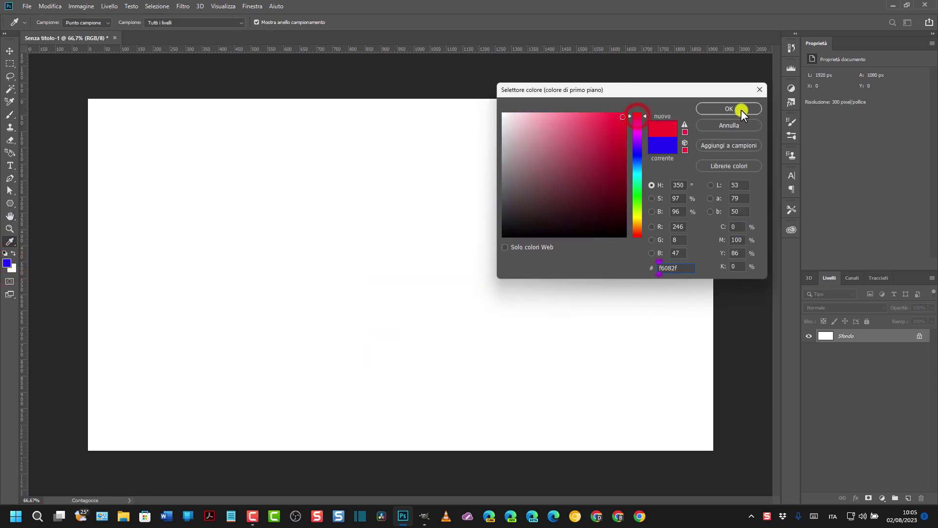
click(729, 108)
mouse_move(404, 254)
mouse_down()
mouse_move(412, 253)
mouse_move(404, 239)
mouse_move(435, 243)
mouse_move(407, 222)
mouse_move(444, 220)
mouse_move(409, 188)
mouse_move(480, 204)
mouse_move(408, 148)
mouse_up()
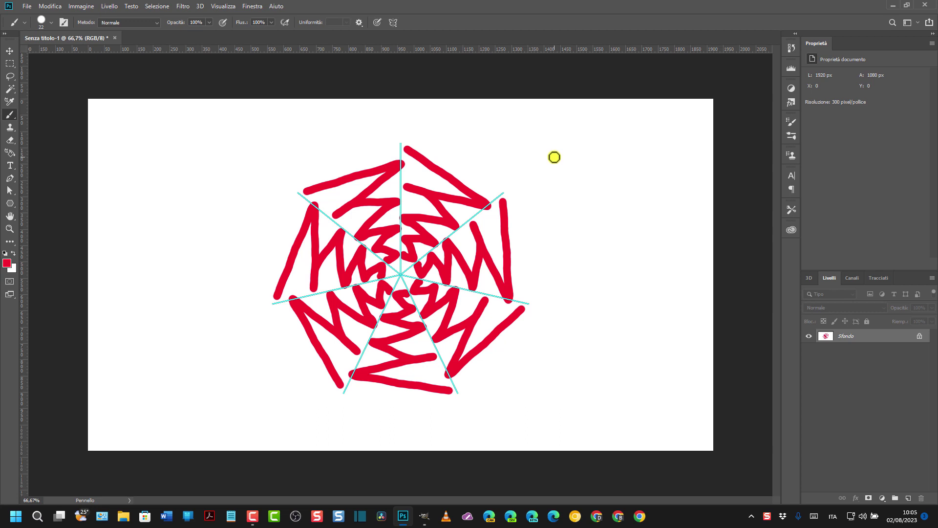
Step: Undo the red zigzag pattern to clear the canvas
key(ctrl+z)
click(50, 5)
click(50, 6)
click(393, 22)
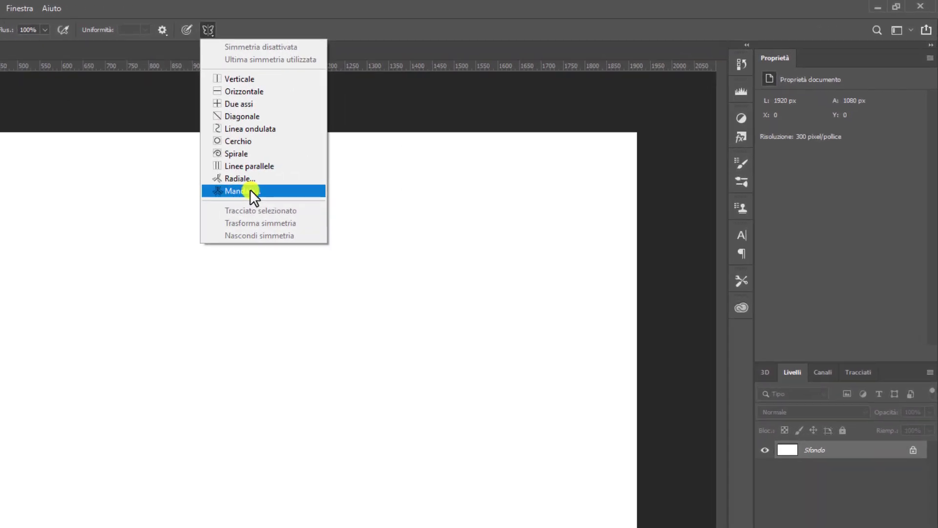
Step: Choose mandala symmetry, keep 3 segments and accept the guide
click(424, 142)
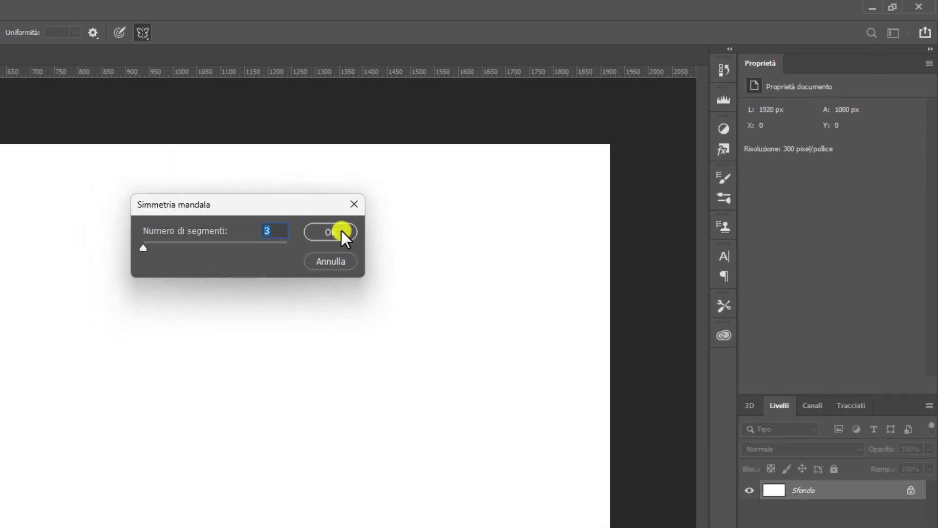
click(308, 238)
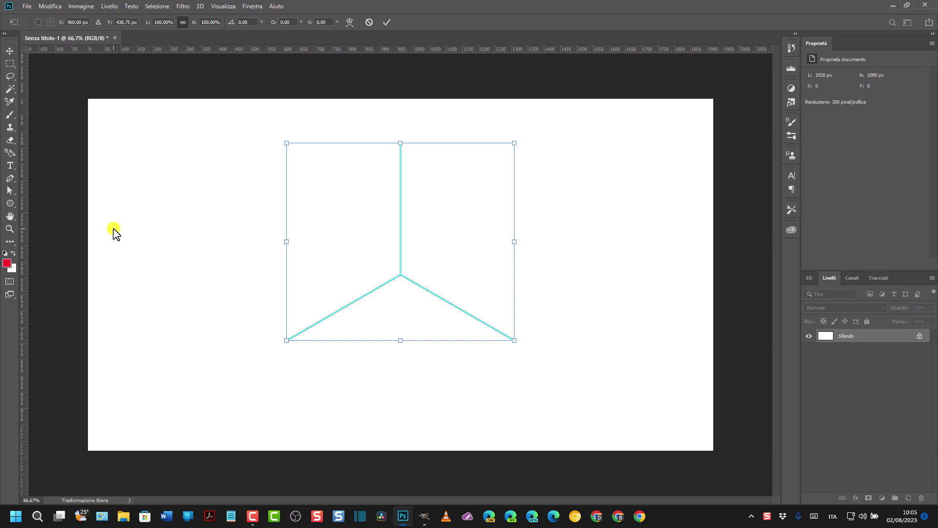
click(9, 116)
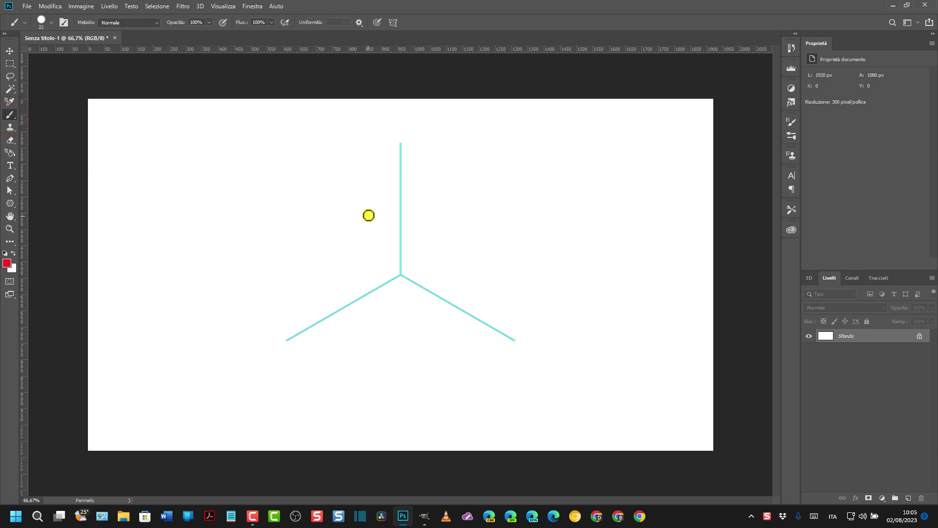
Step: Paint red arcs mirrored around the mandala guide, then a short blue stroke
drag(378, 200, 353, 197)
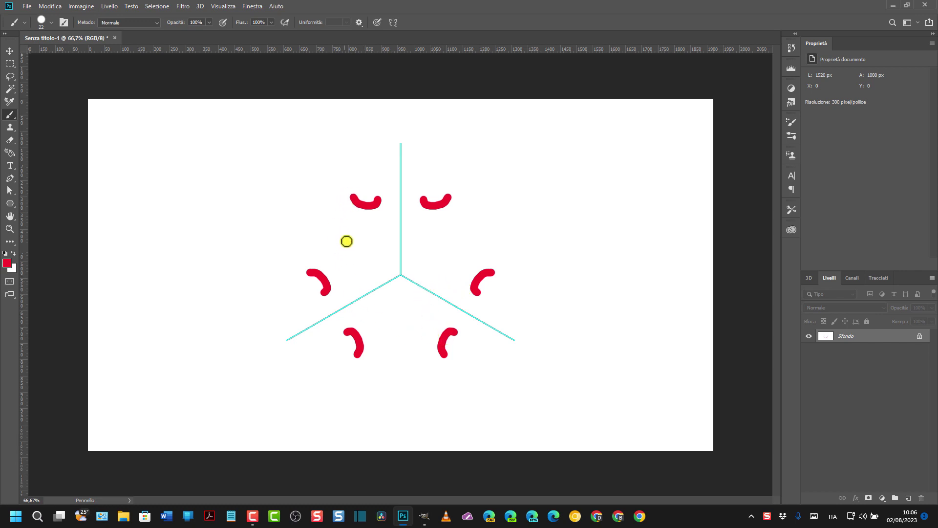
drag(372, 161, 345, 162)
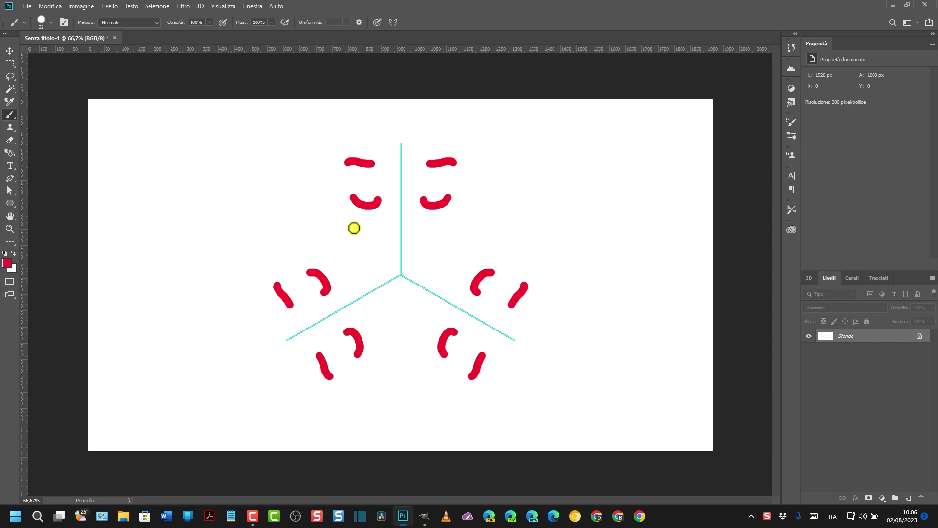
click(7, 263)
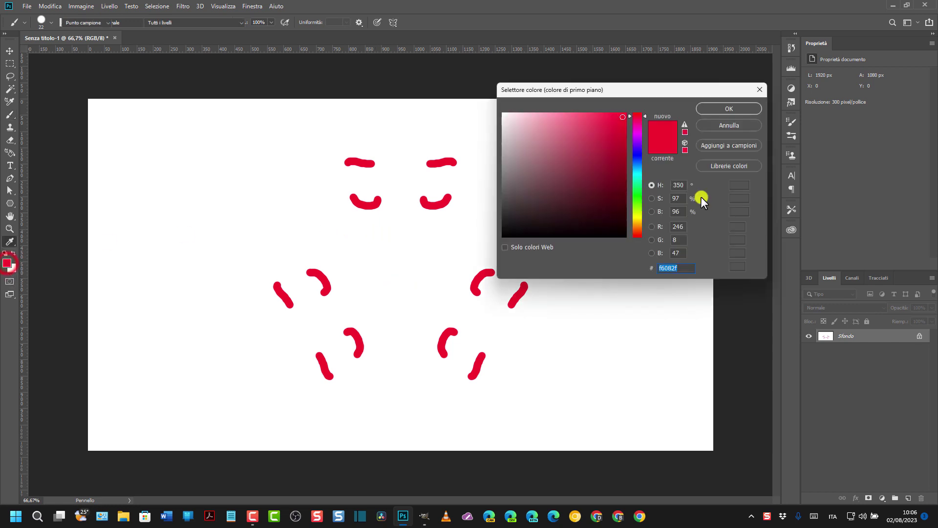
click(641, 156)
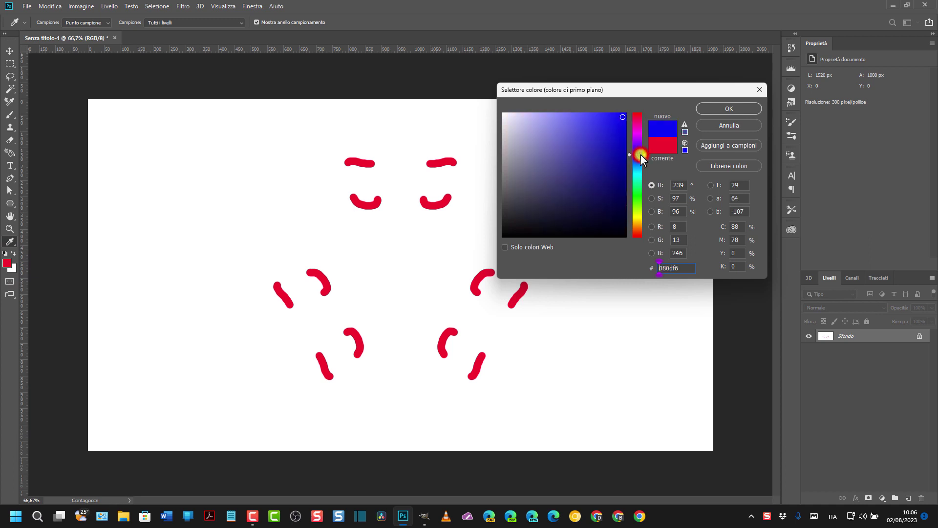
click(742, 109)
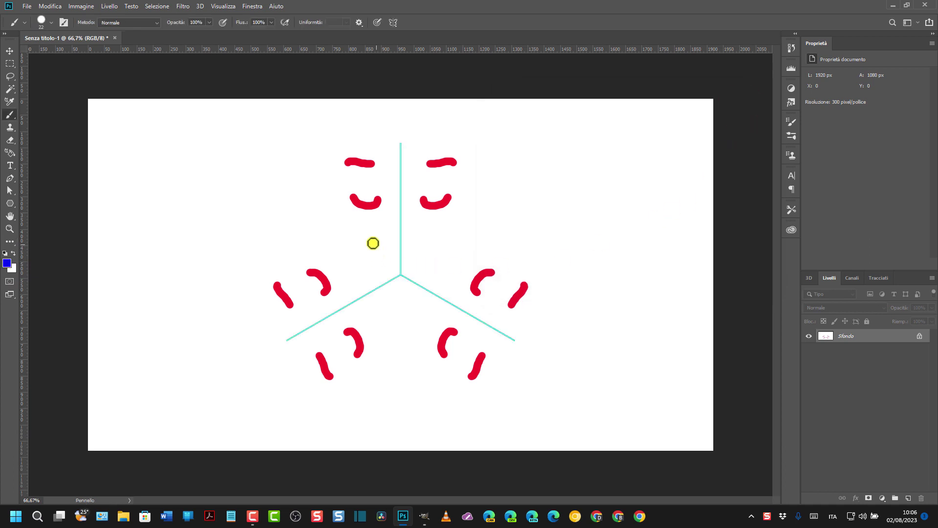
drag(344, 234, 375, 235)
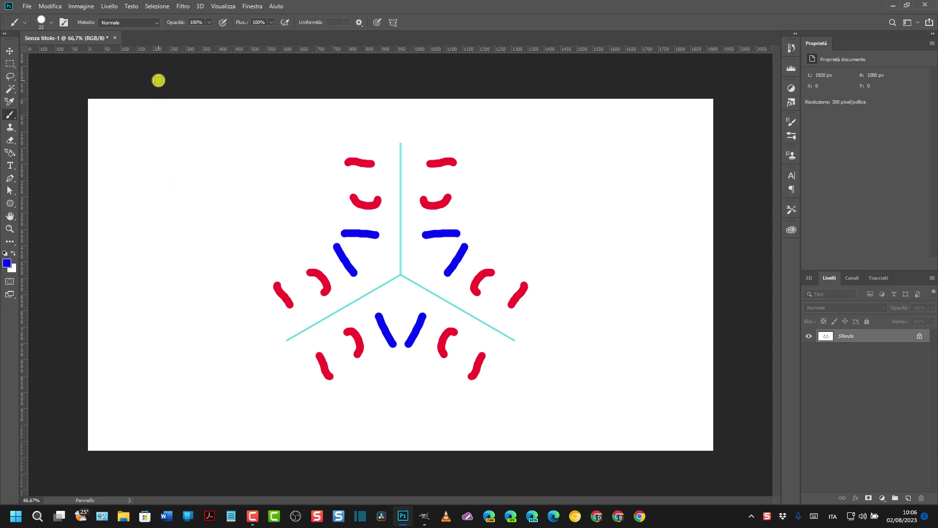
Step: Undo all strokes until the canvas is blank, then open and close the symmetry menu
click(50, 6)
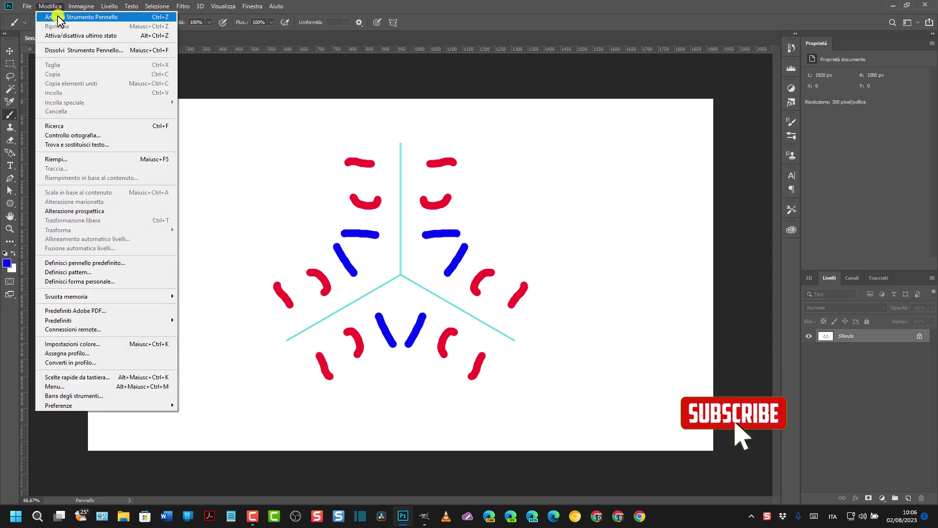
click(58, 17)
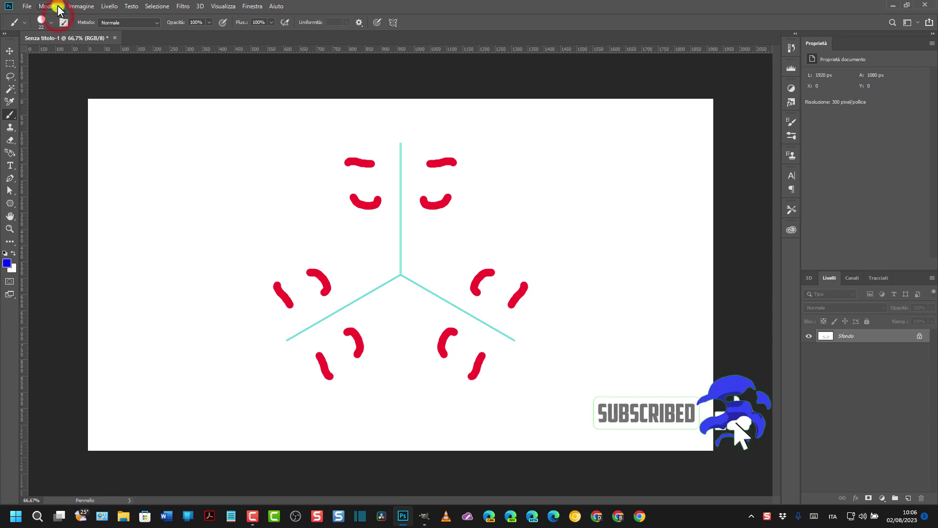
click(393, 22)
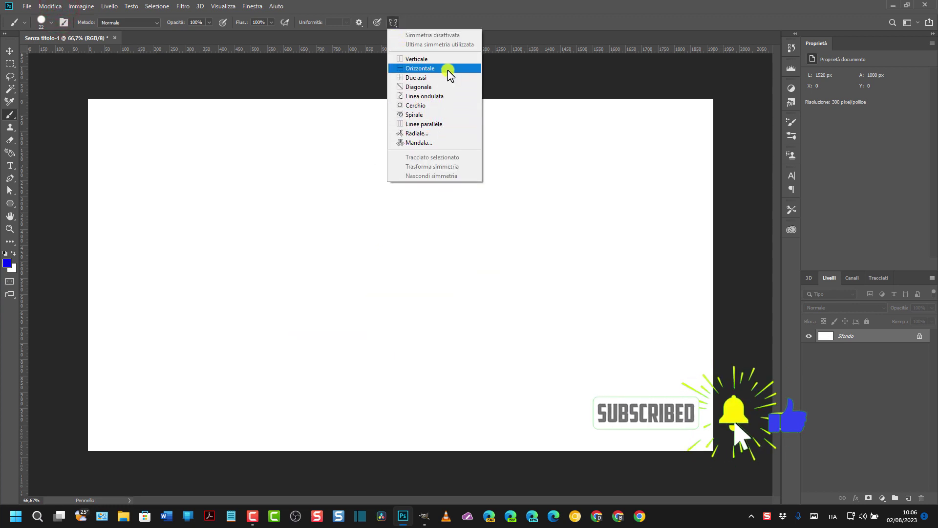
click(445, 34)
click(509, 77)
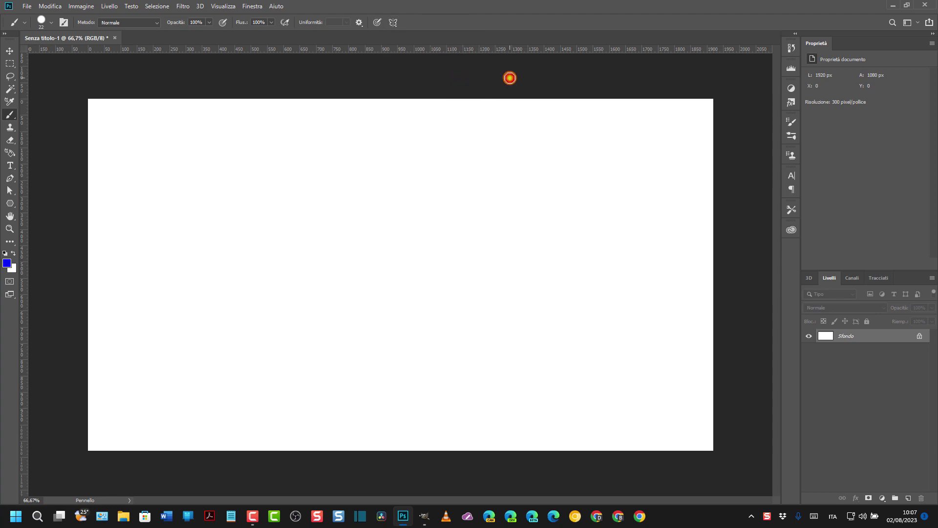
click(393, 22)
click(393, 22)
Step: Switch to GIMP and view, then close, the About GIMP version information
click(424, 516)
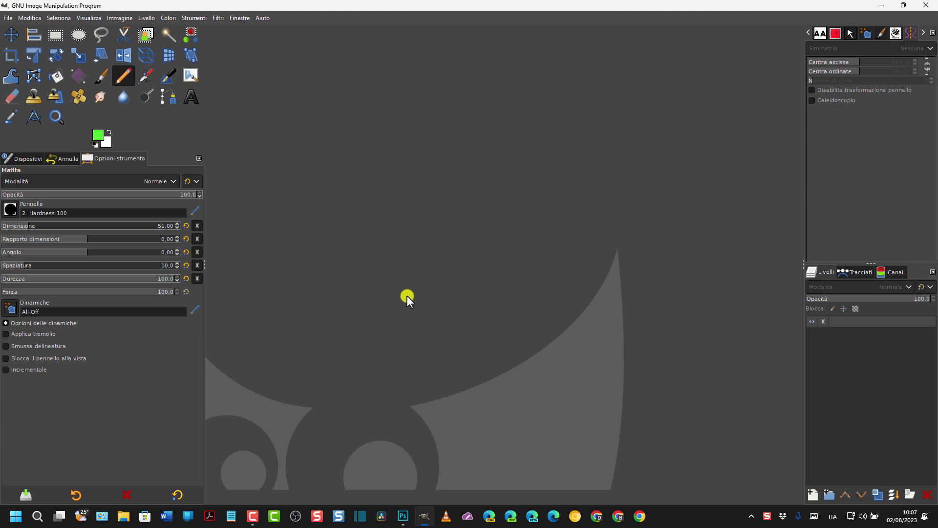
click(263, 17)
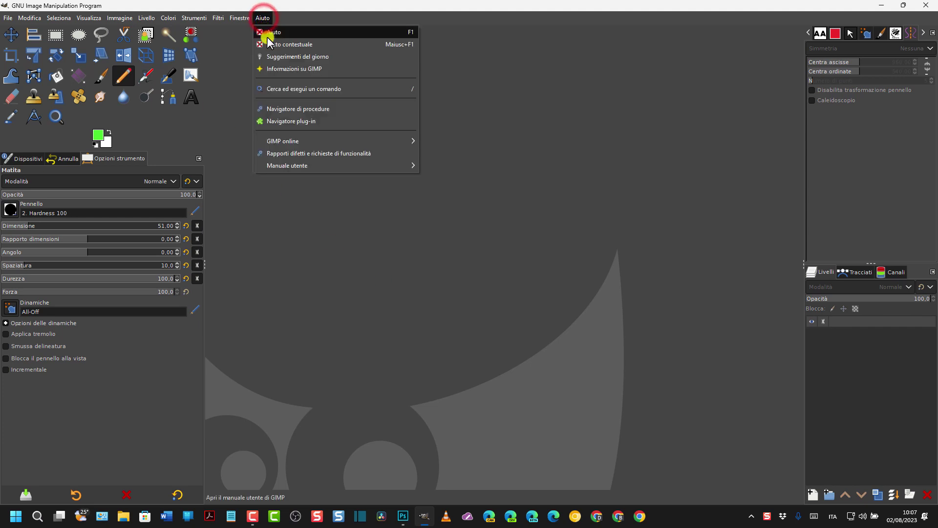
click(291, 67)
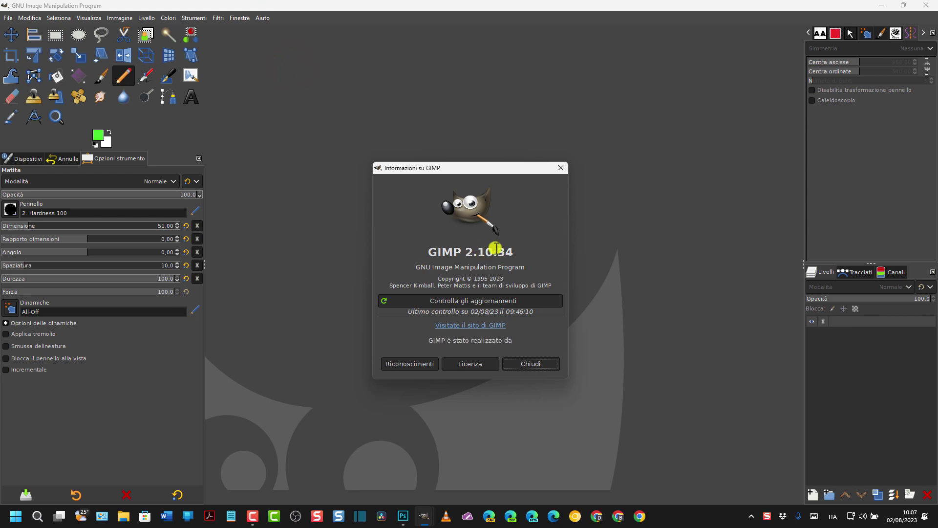
click(534, 363)
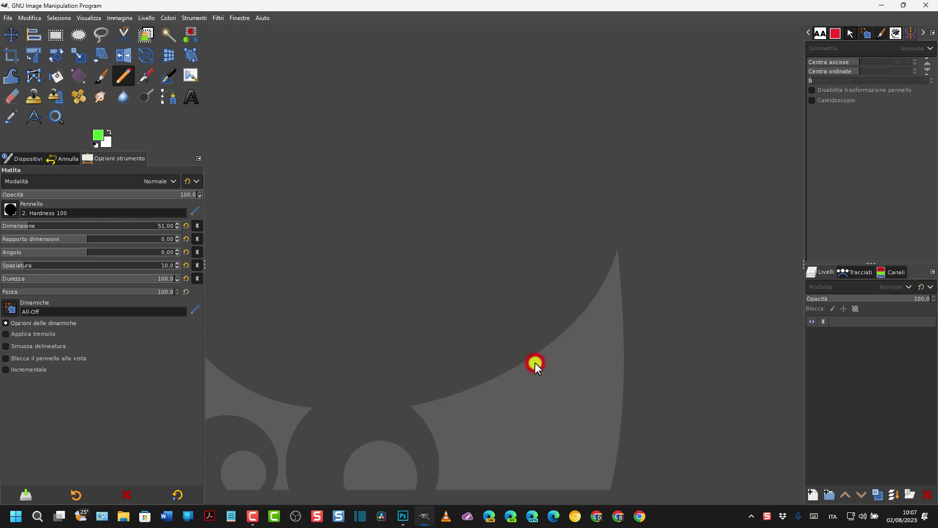
Step: Create a new white 1920×1080 image and fit it in the window
click(8, 18)
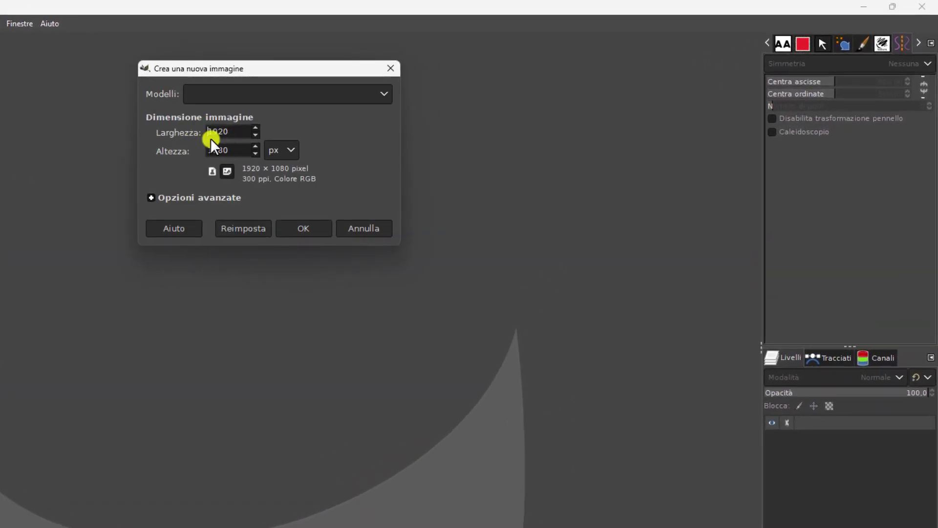
click(151, 197)
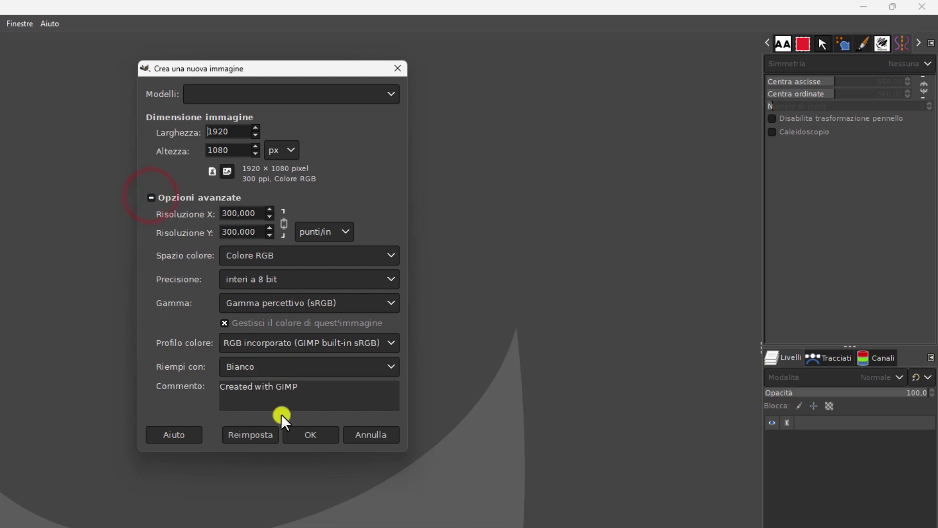
click(316, 433)
key(ctrl+shift+j)
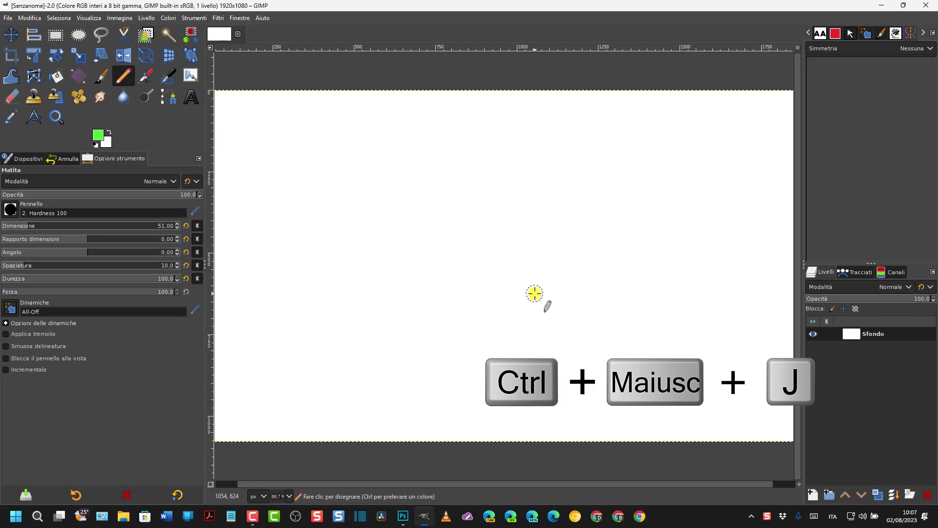
key(ctrl+shift+j)
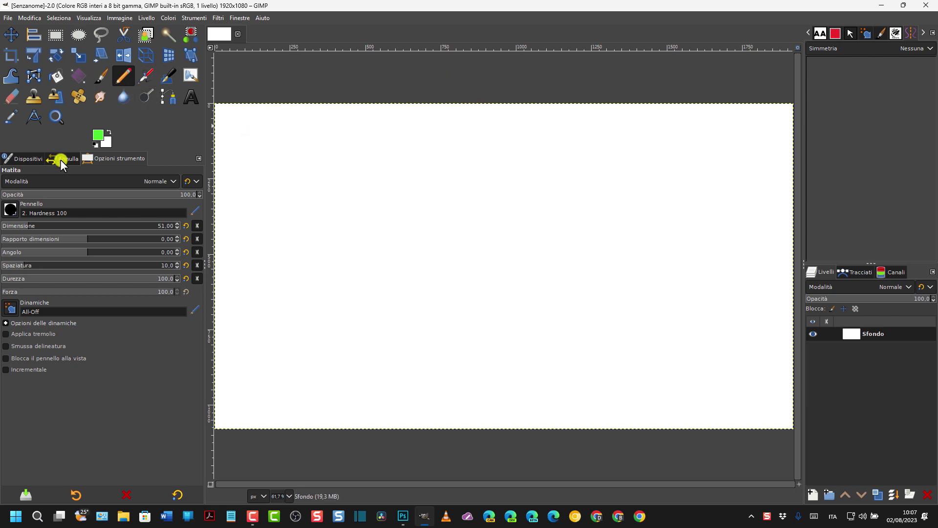
Step: Select the Paintbrush with the Hardness 100 round tip at size 25
click(125, 78)
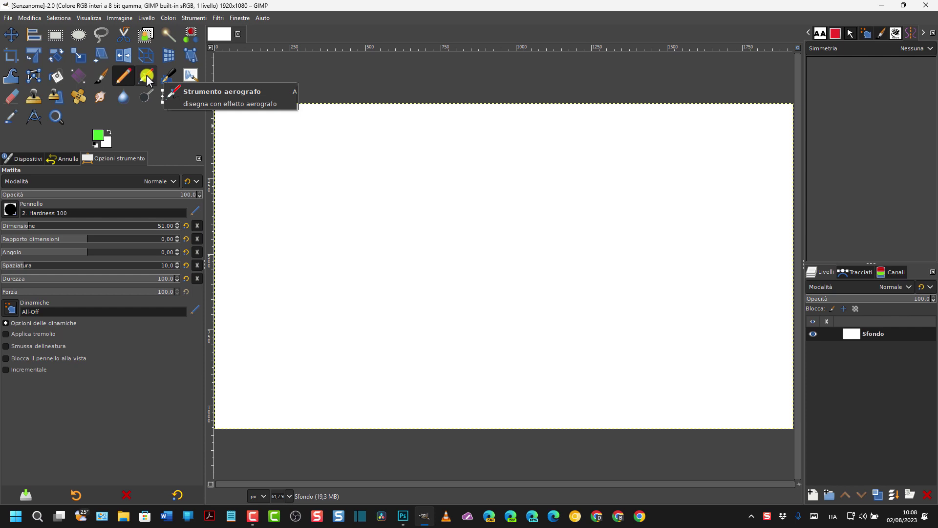
click(101, 78)
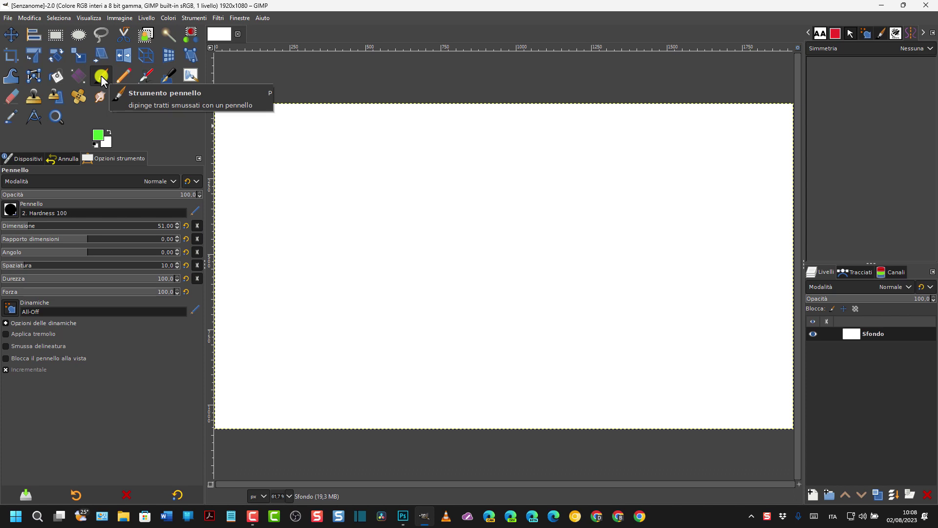
click(10, 215)
click(11, 264)
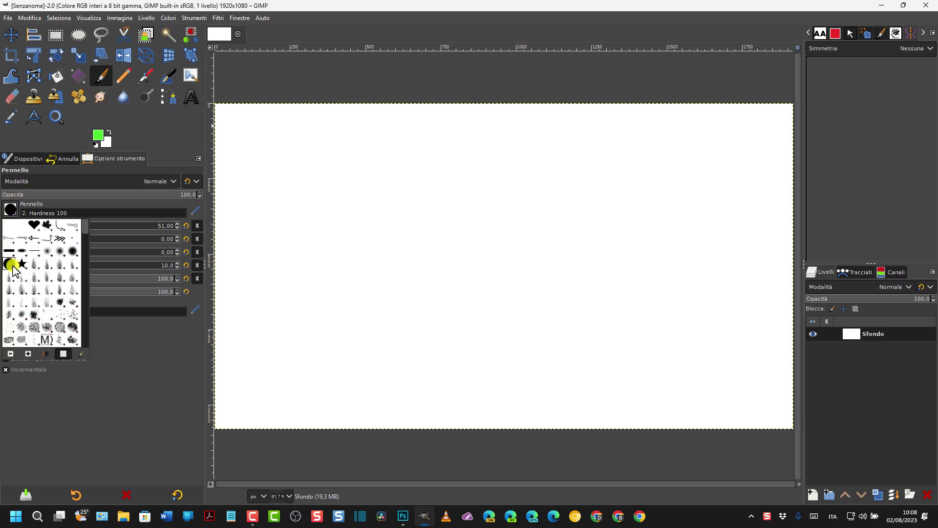
click(11, 208)
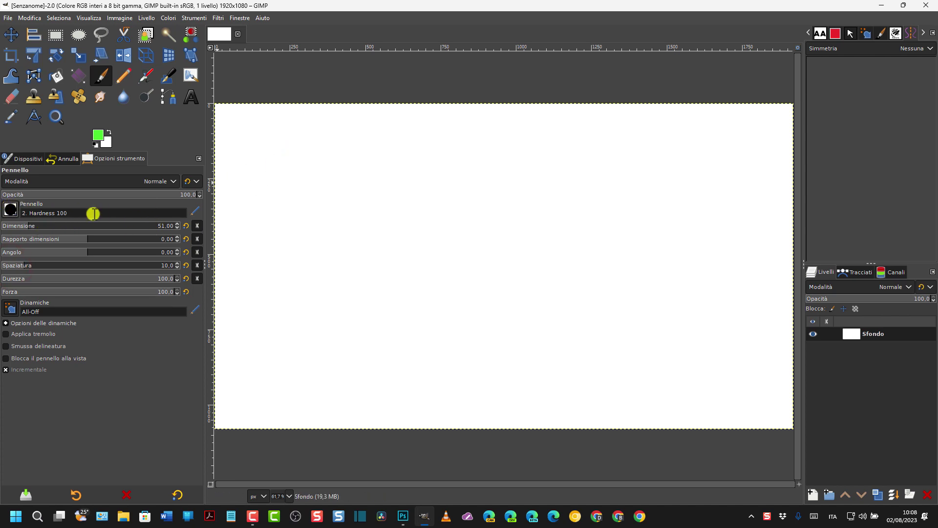
click(27, 225)
text(25)
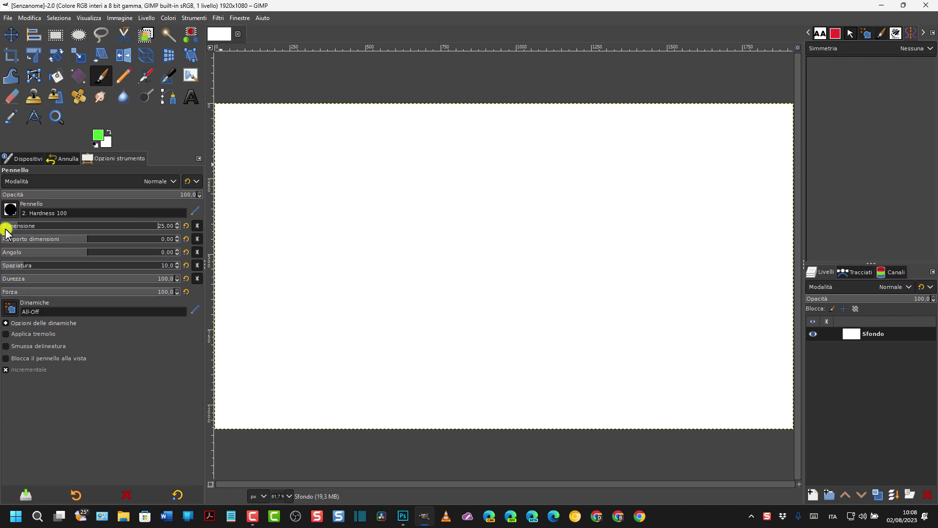
Step: Set the foreground painting colour to blue
click(100, 136)
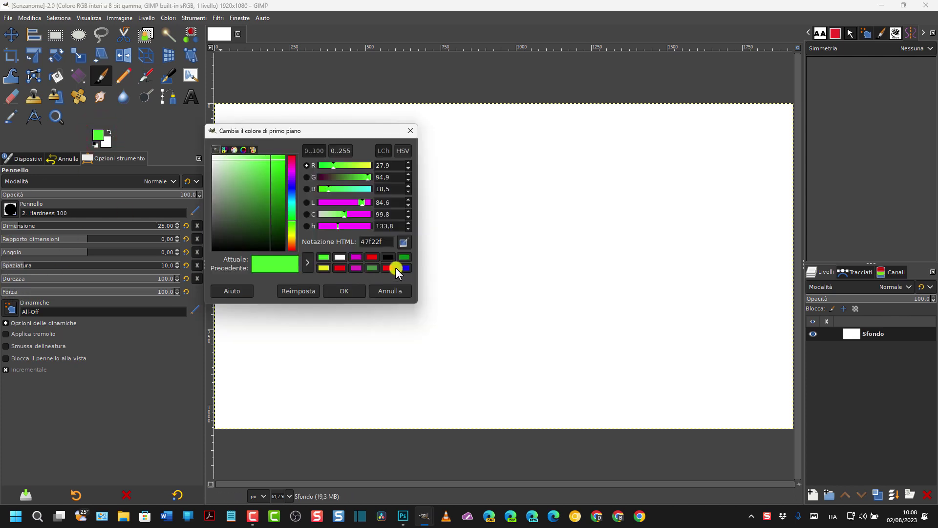
click(406, 268)
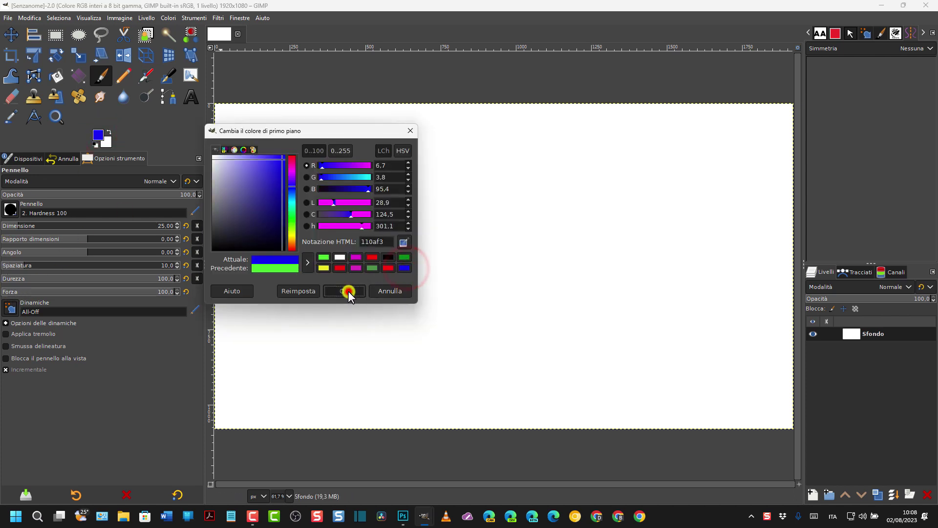
click(346, 291)
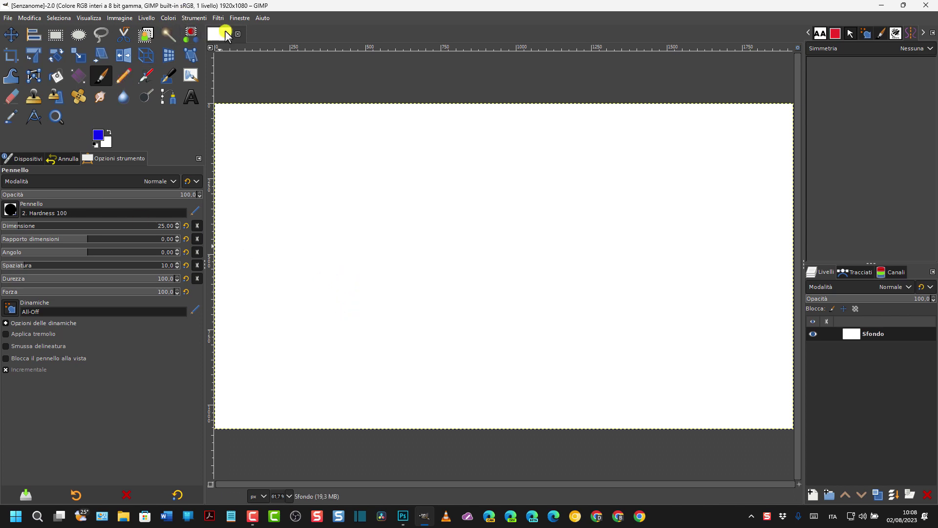
Step: Open the dockable panels, test and undo a blue stroke, then choose Mirror symmetry
click(247, 17)
mouse_move(341, 49)
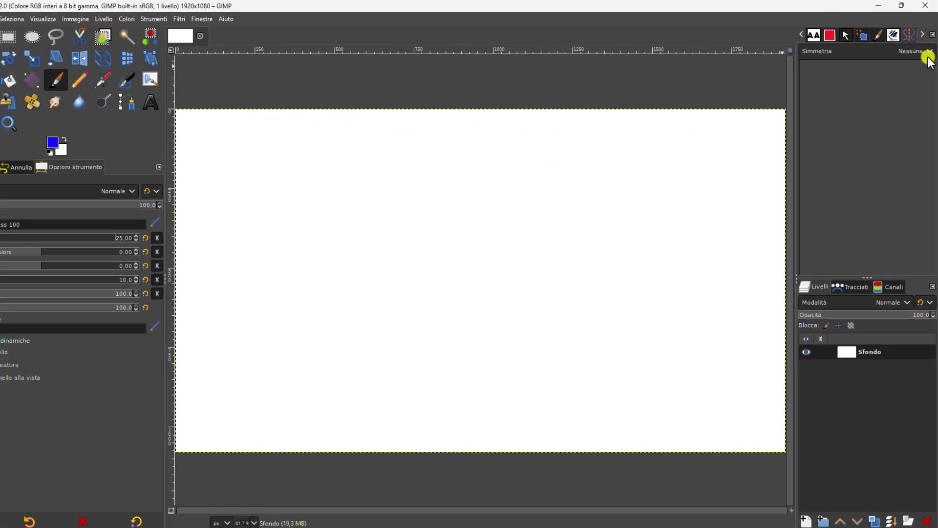
mouse_move(280, 159)
mouse_down()
mouse_move(456, 181)
mouse_move(375, 294)
mouse_move(658, 202)
mouse_up()
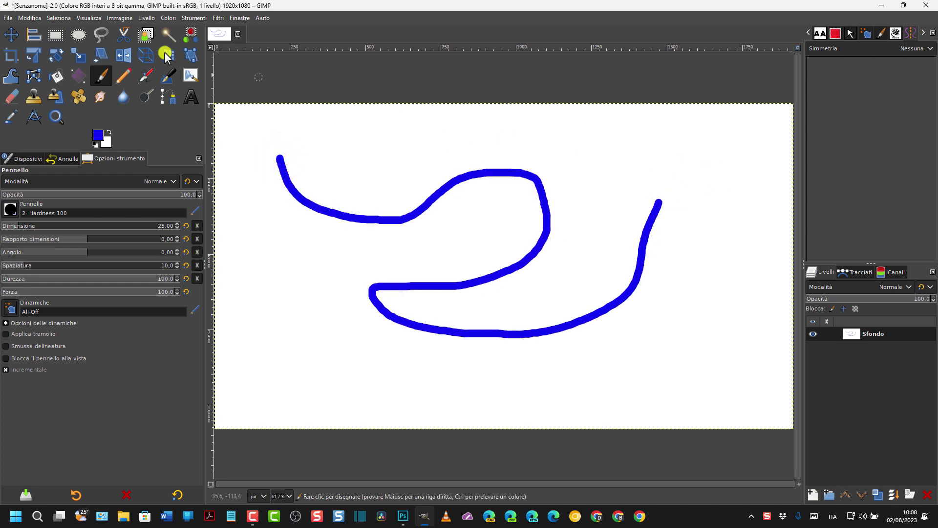
key(ctrl+z)
click(928, 49)
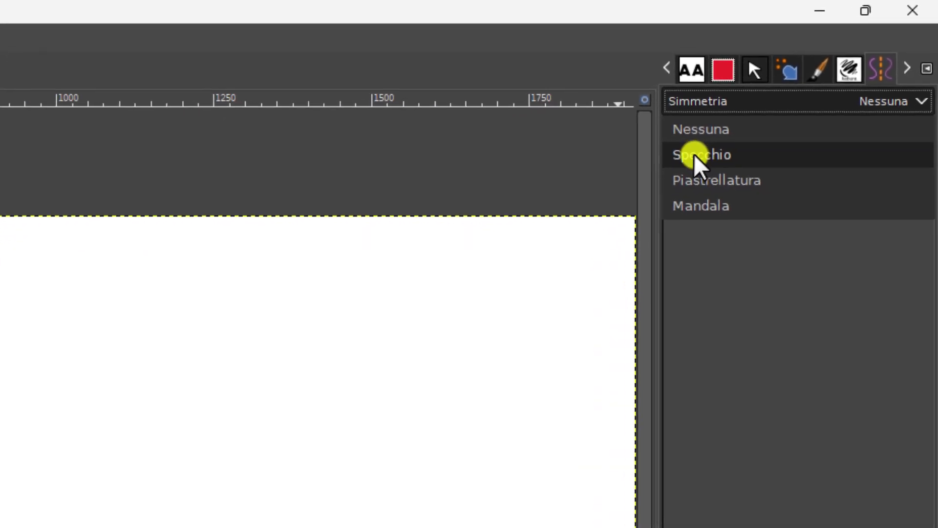
click(700, 155)
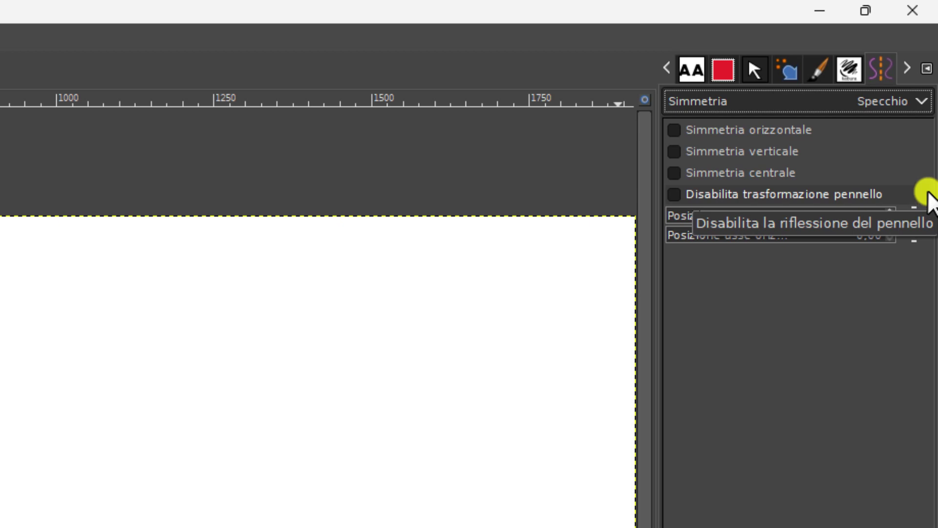
Step: Try horizontal mirror symmetry with a blue stroke, then undo it
click(674, 130)
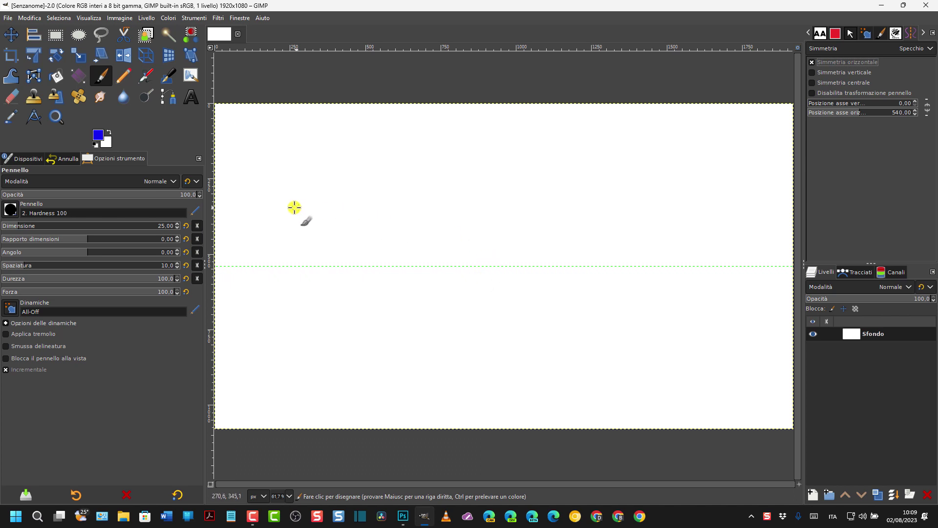
mouse_move(242, 219)
mouse_down()
mouse_move(301, 163)
mouse_move(387, 224)
mouse_move(503, 182)
mouse_move(578, 235)
mouse_up()
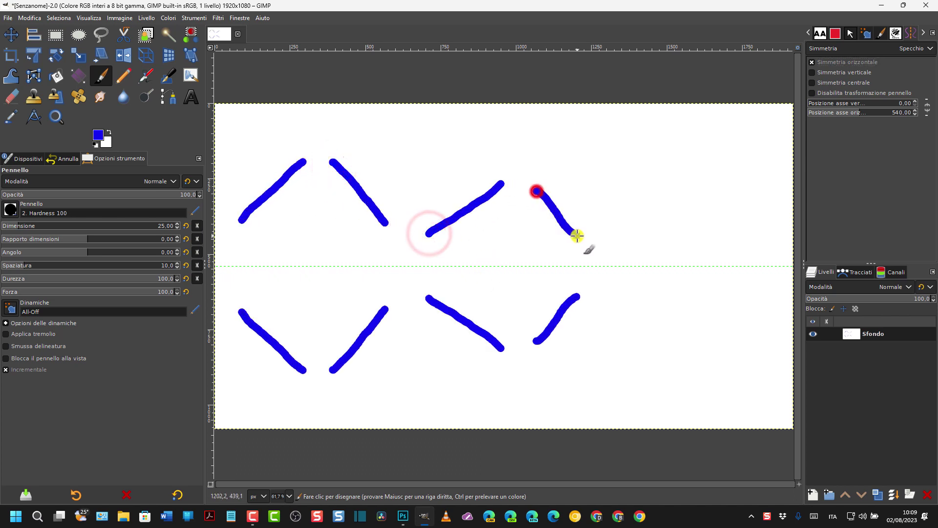
click(27, 19)
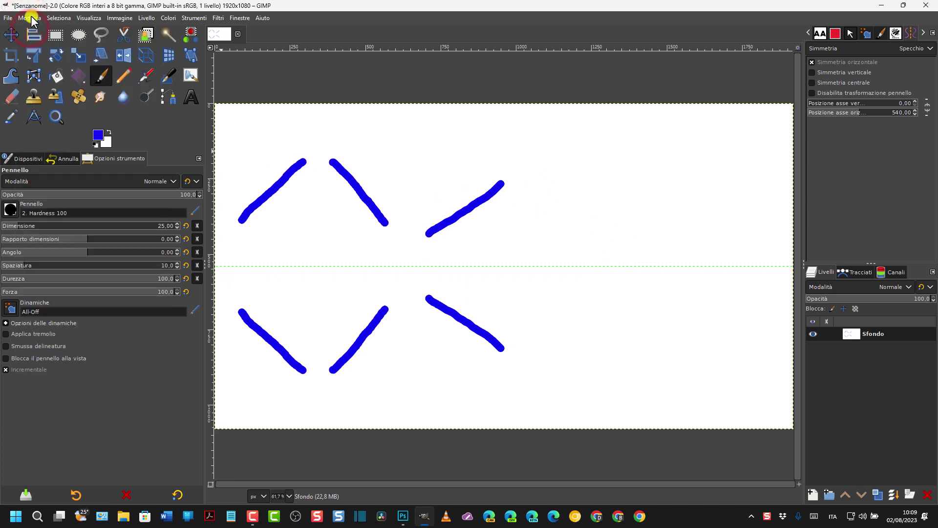
key(ctrl+z)
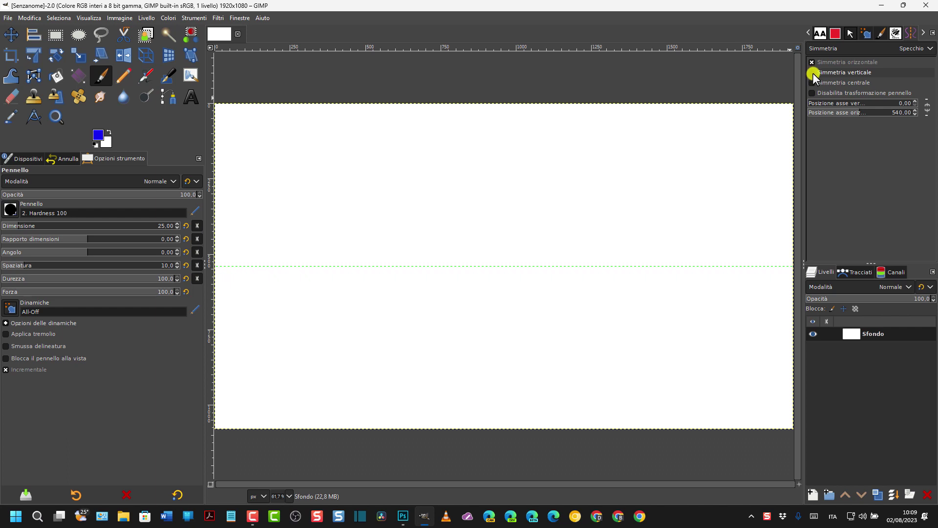
Step: Swap to vertical mirror symmetry, paint a mirrored S stroke, then undo it
click(813, 73)
click(812, 62)
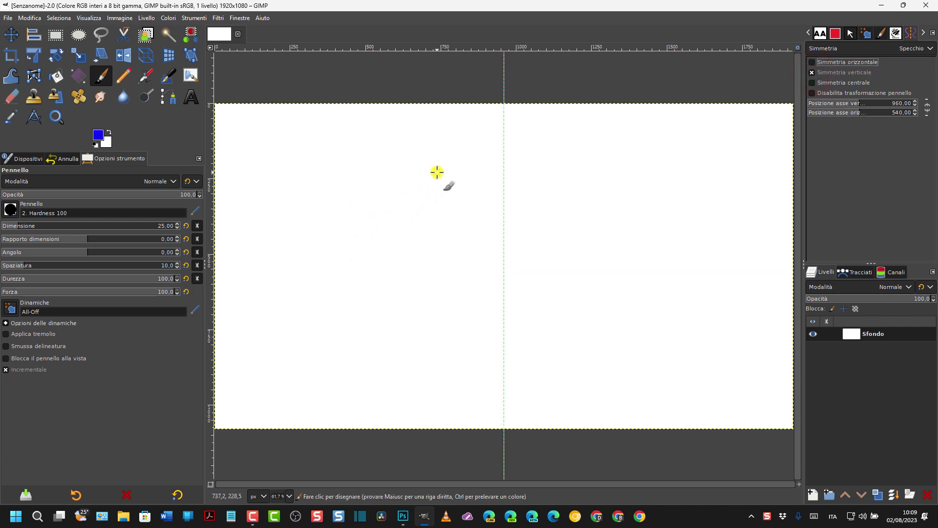
mouse_move(436, 172)
mouse_down()
mouse_move(384, 218)
mouse_move(425, 269)
mouse_move(406, 329)
mouse_move(425, 332)
mouse_up()
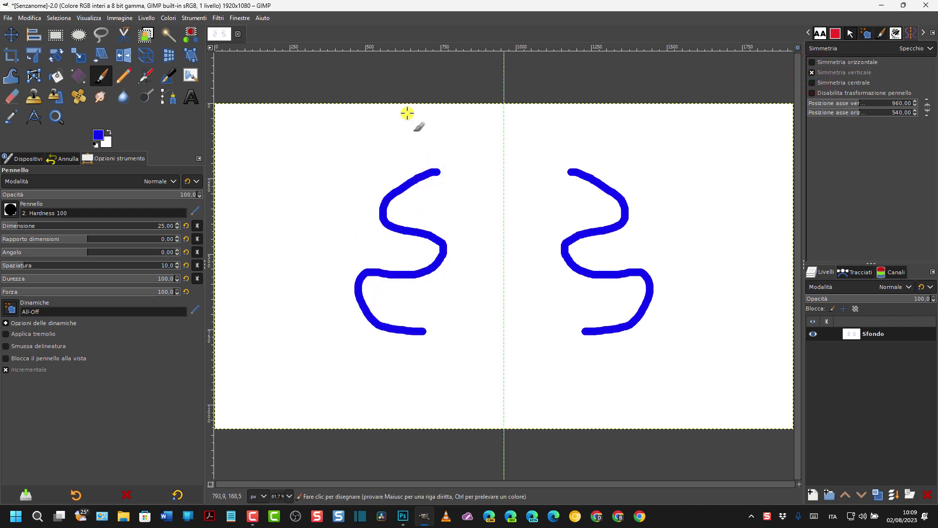
click(30, 18)
click(36, 29)
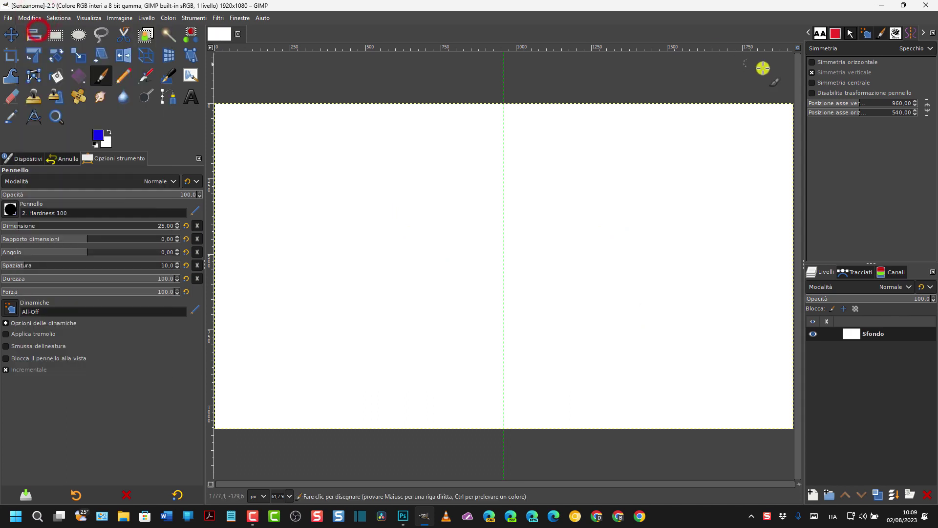
Step: Add horizontal mirroring, paint a four-way blue loop, then untick both mirror axes
click(812, 62)
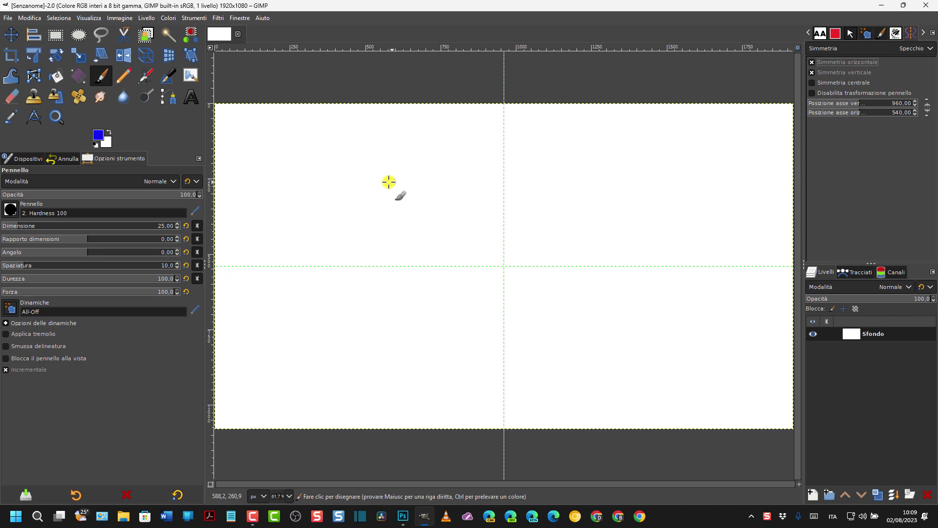
mouse_move(314, 204)
mouse_down()
mouse_move(296, 170)
mouse_move(317, 207)
mouse_up()
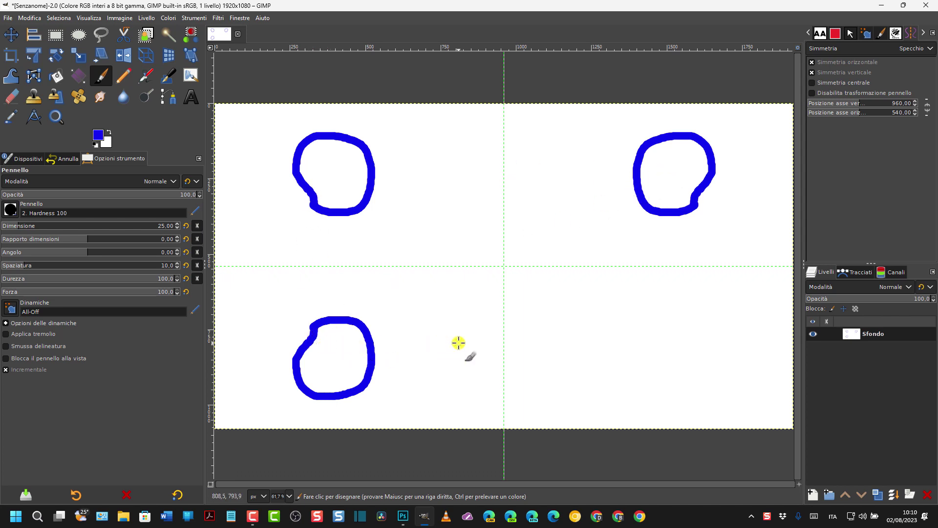
click(811, 62)
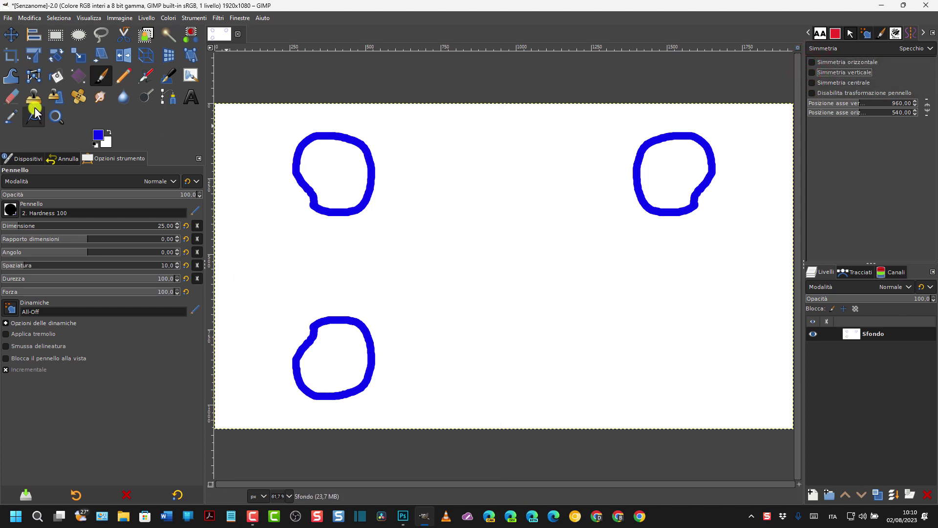
click(30, 19)
Step: Enable central symmetry, paint two centrally mirrored blue curves, then undo them
click(31, 30)
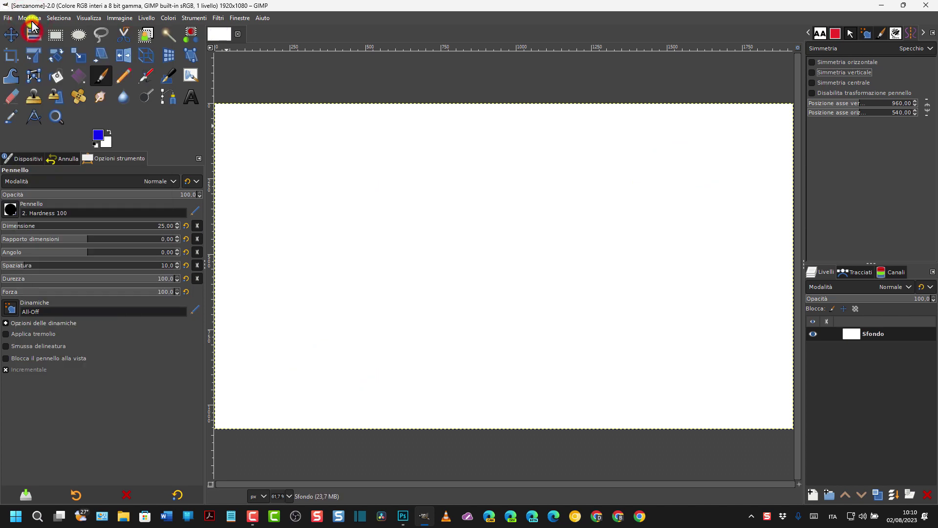
click(811, 83)
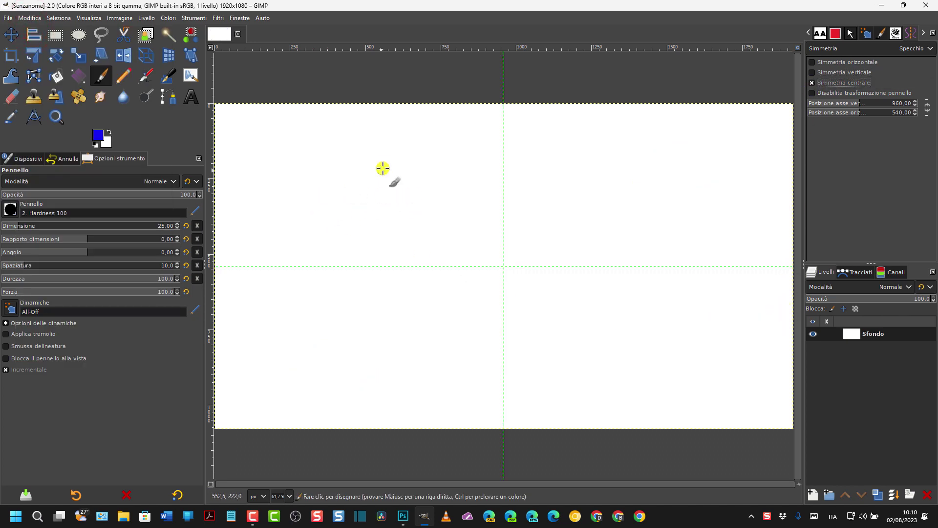
drag(404, 165, 389, 206)
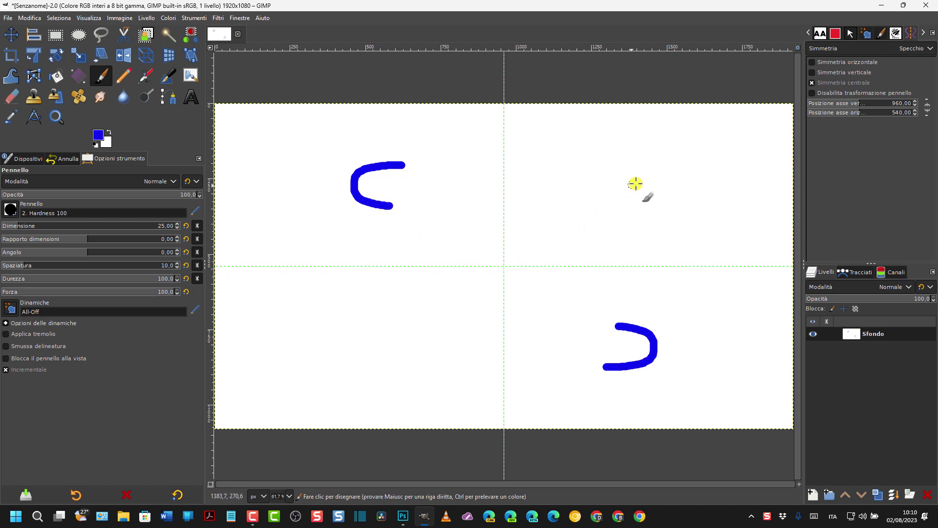
mouse_move(662, 167)
mouse_down()
mouse_move(628, 206)
mouse_move(663, 168)
mouse_up()
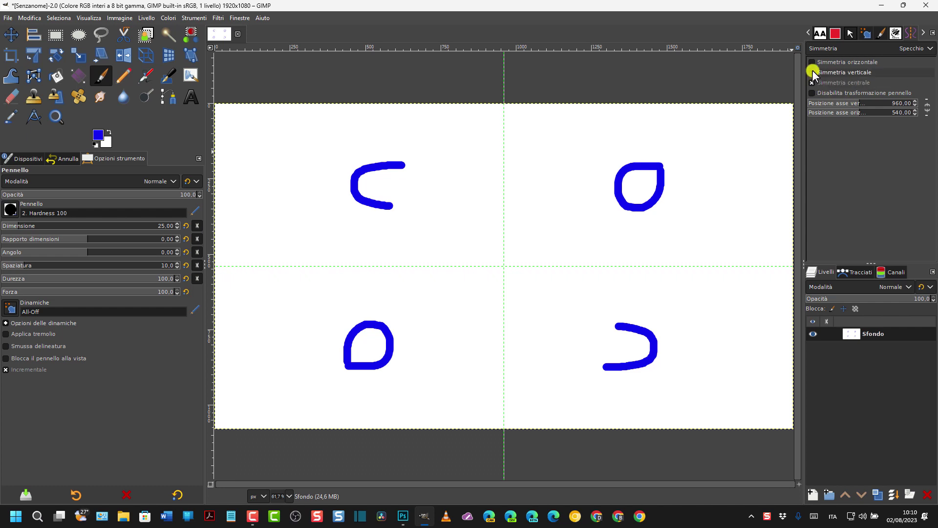
key(ctrl+z)
key(ctrl+z)
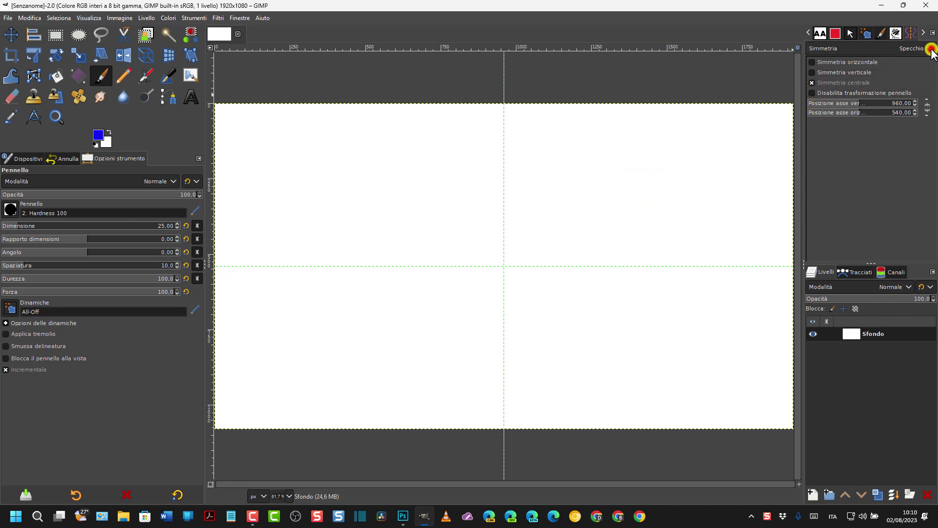
Step: Set symmetry to Tiling with intervals of about 215 × 224 pixels
click(931, 50)
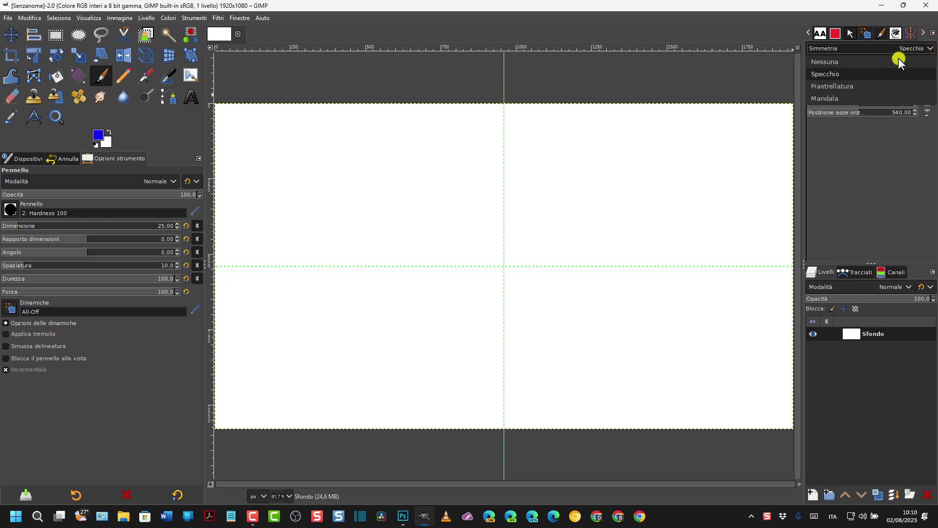
click(831, 85)
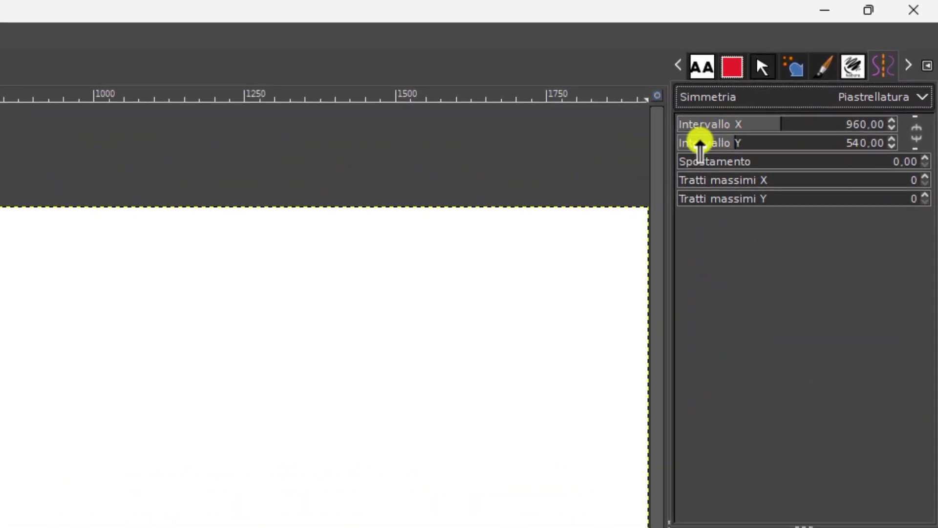
click(778, 120)
mouse_move(778, 120)
mouse_down()
mouse_move(697, 124)
mouse_move(723, 141)
mouse_move(706, 142)
mouse_up()
drag(750, 117, 741, 117)
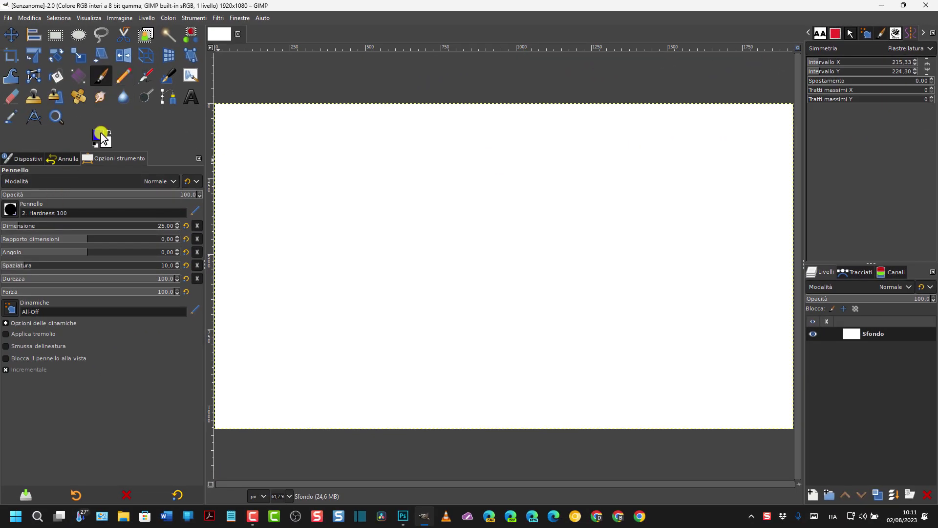
click(100, 135)
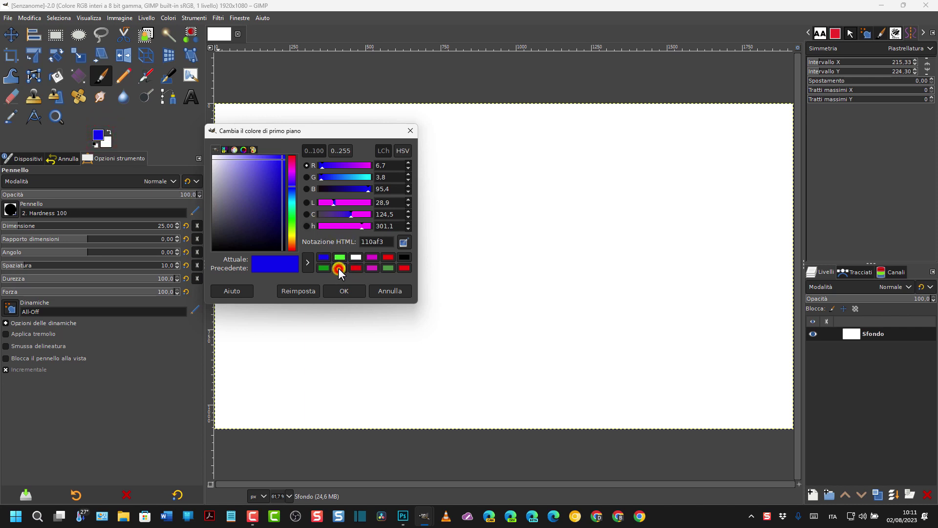
Step: Paint tiled rows of yellow dashes, then blue dashes beneath them
click(339, 269)
click(344, 291)
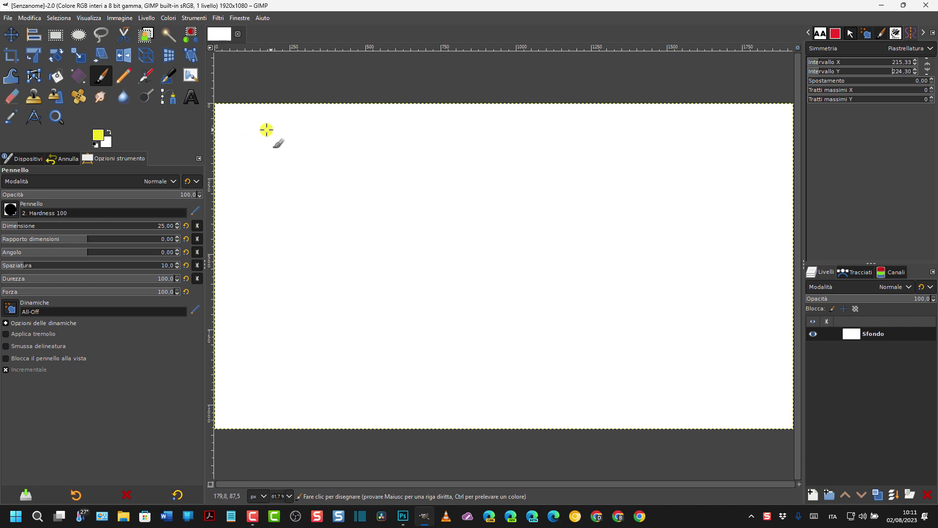
drag(247, 132, 273, 132)
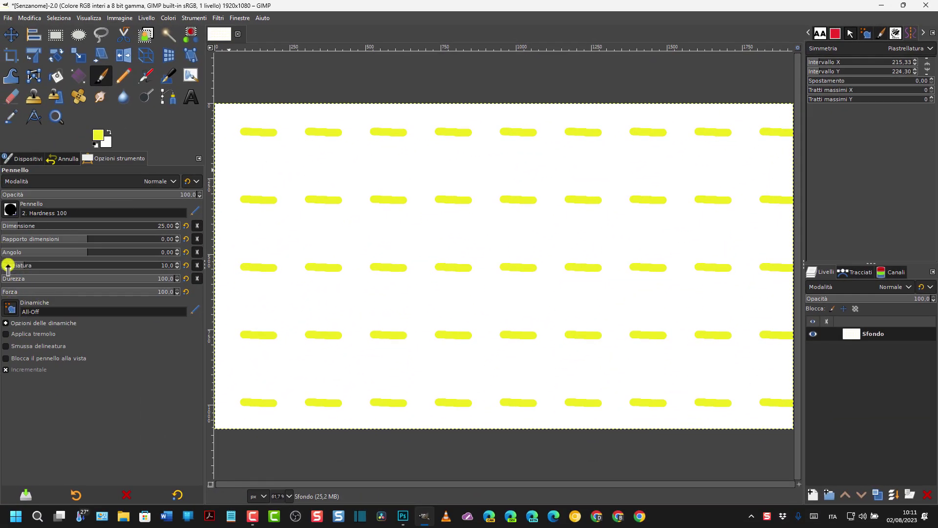
click(96, 140)
click(342, 263)
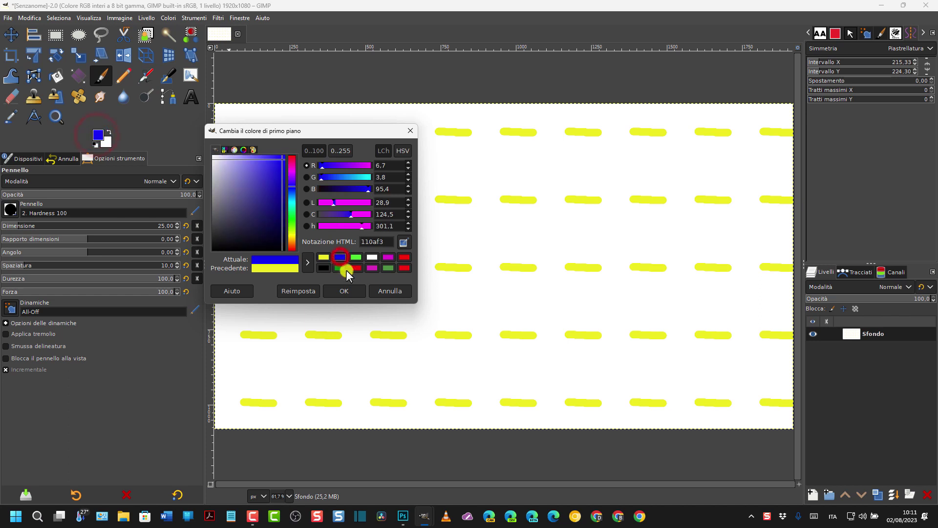
click(341, 291)
drag(243, 150, 273, 150)
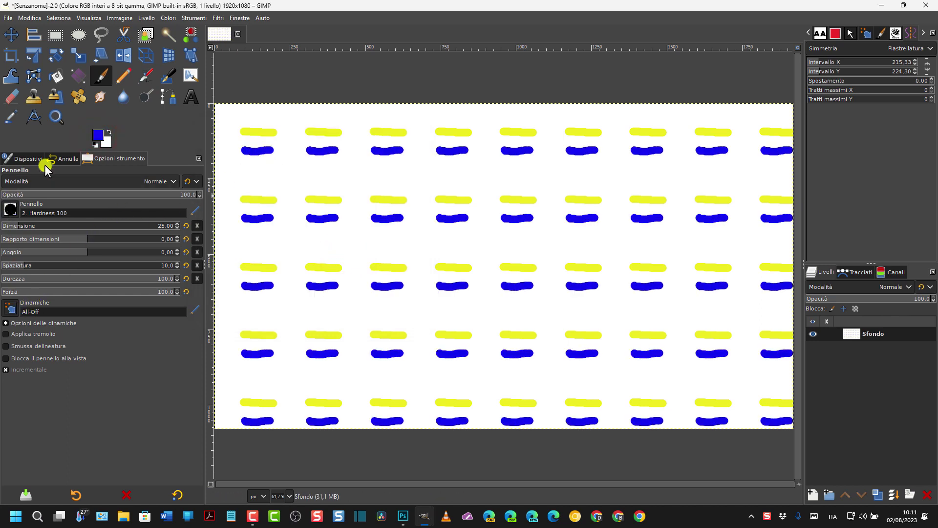
Step: Switch to red and paint tiled red dashes under the blue rows
click(98, 135)
click(293, 160)
click(350, 288)
drag(248, 171, 272, 171)
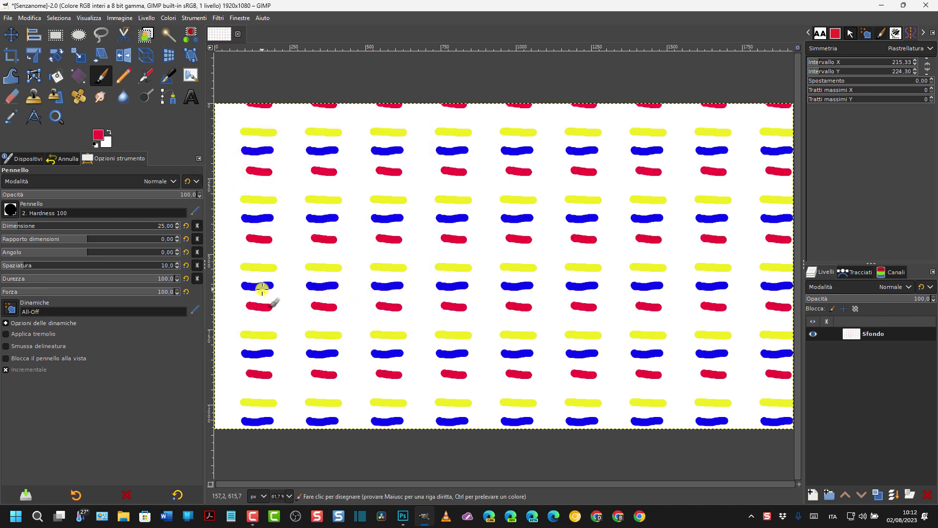
Step: Undo the tiled dashes to a blank canvas and switch symmetry to Mandala
click(30, 18)
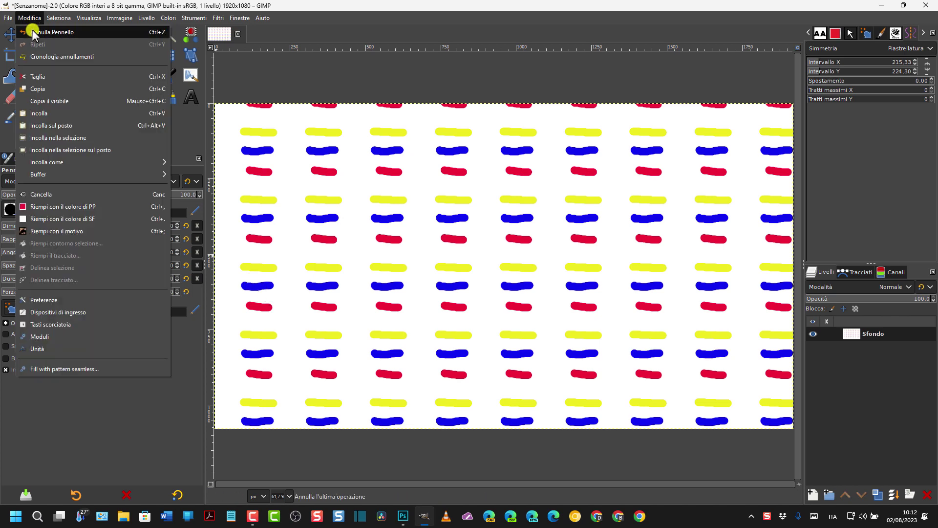
click(49, 32)
click(26, 19)
click(26, 29)
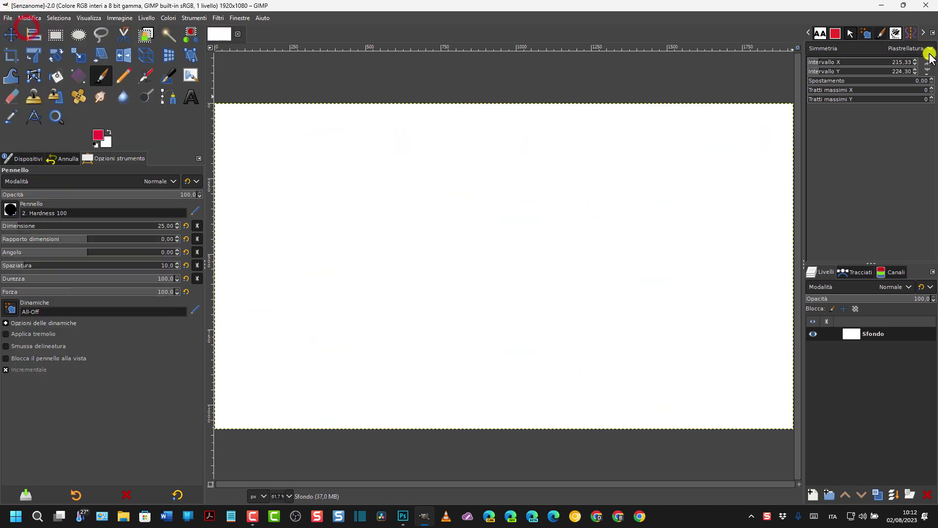
click(931, 49)
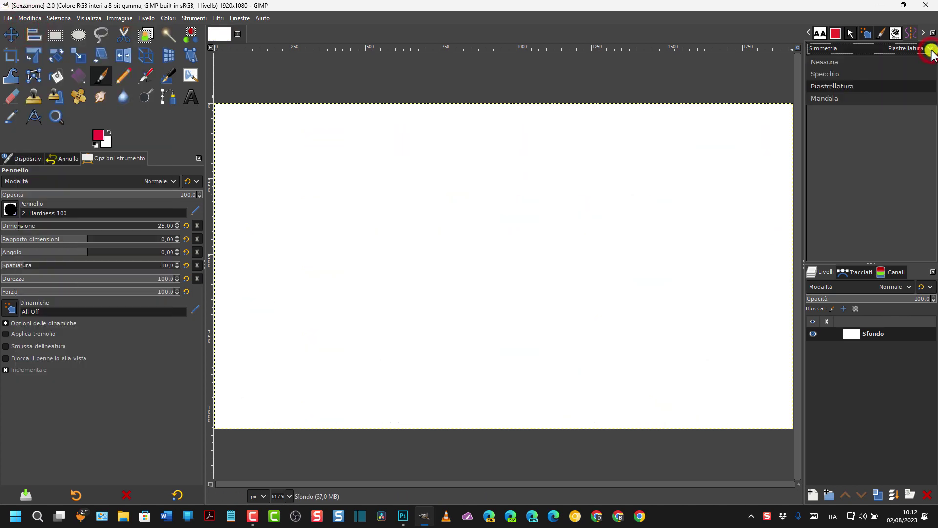
click(833, 99)
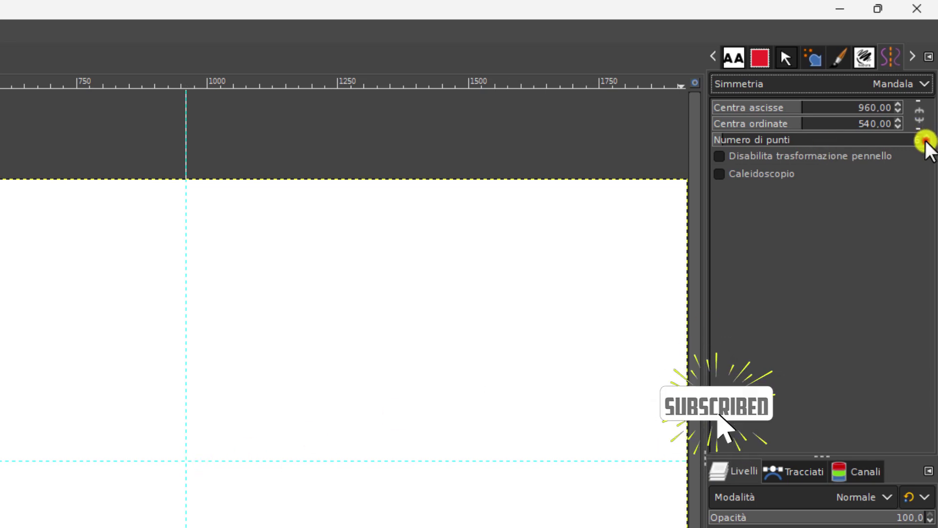
click(925, 141)
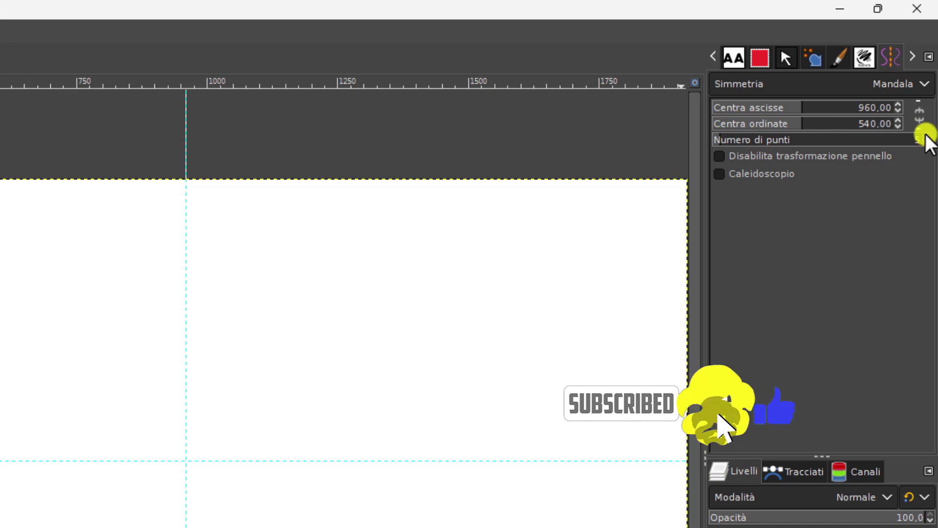
click(926, 143)
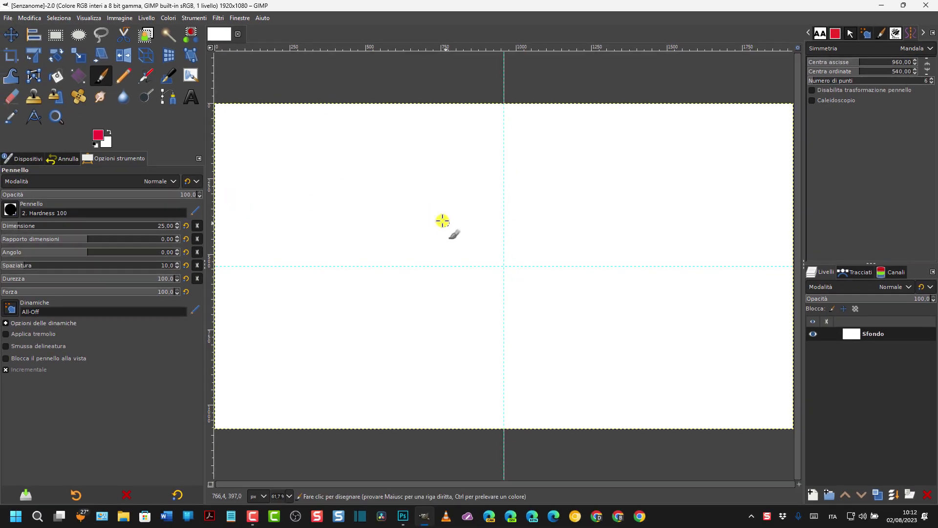
drag(432, 202, 421, 226)
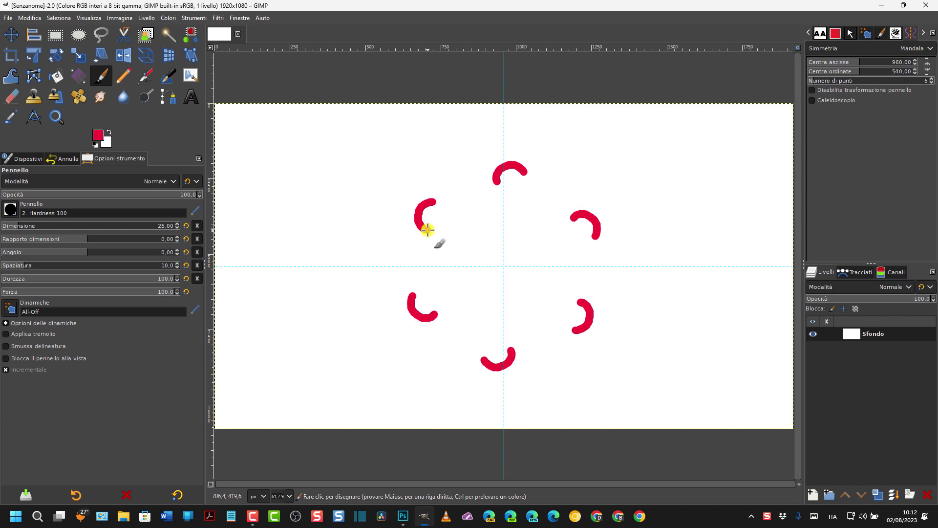
drag(434, 229, 441, 216)
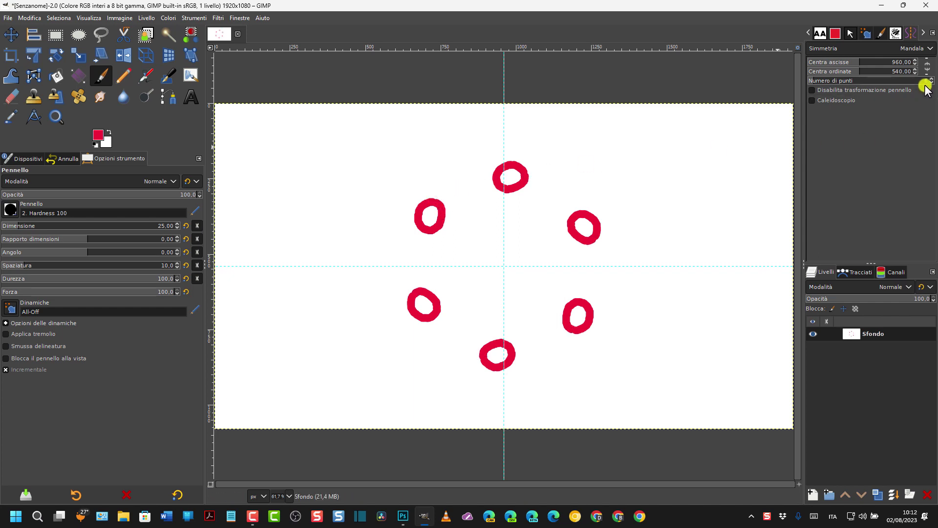
key(ctrl+z)
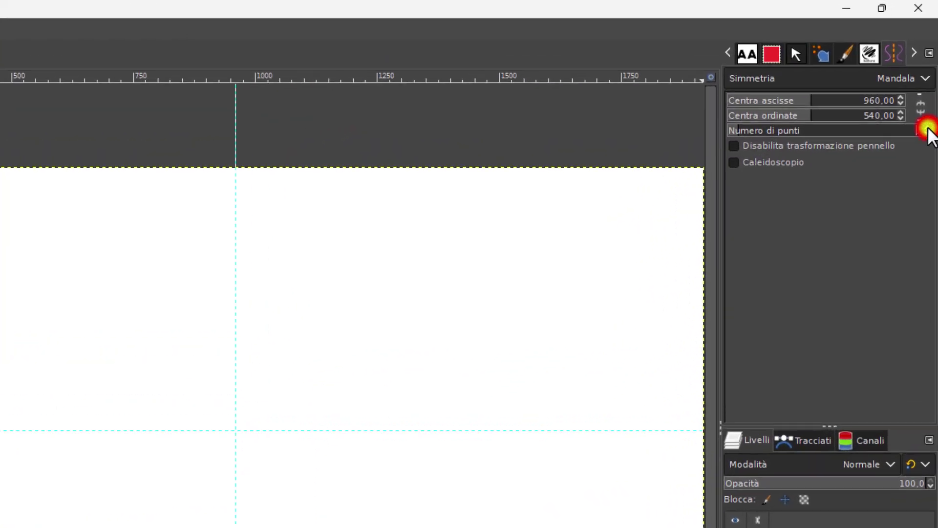
Step: Raise the mandala to 10 points and paint a red arc repeated around the centre
click(931, 80)
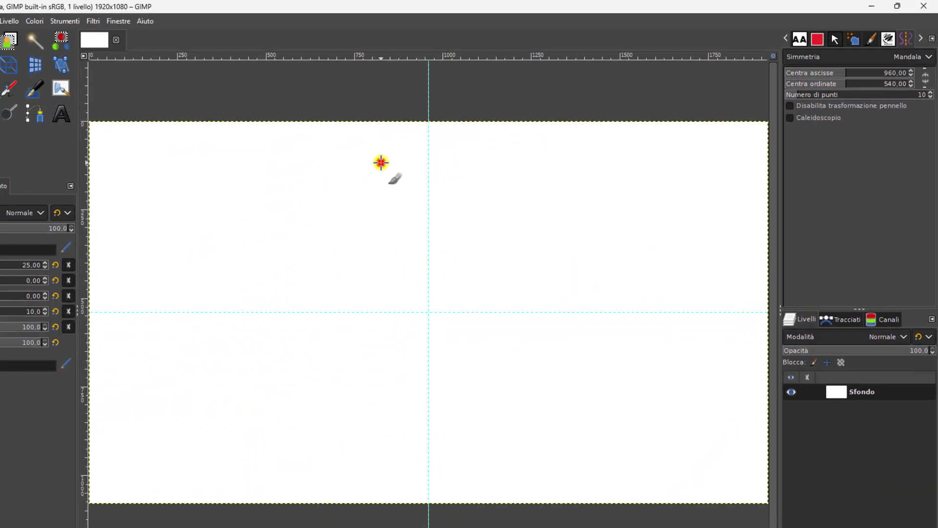
click(379, 162)
mouse_move(379, 161)
mouse_down()
mouse_move(360, 176)
mouse_move(364, 187)
mouse_up()
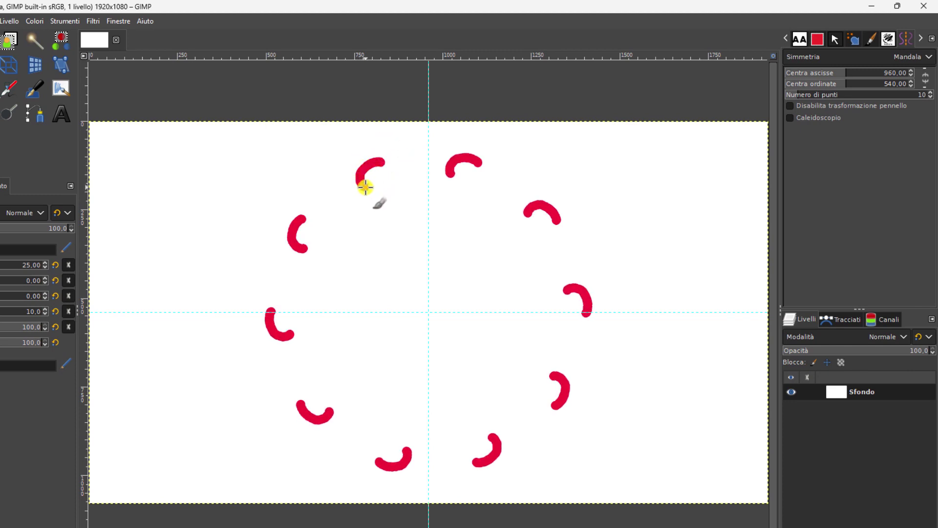